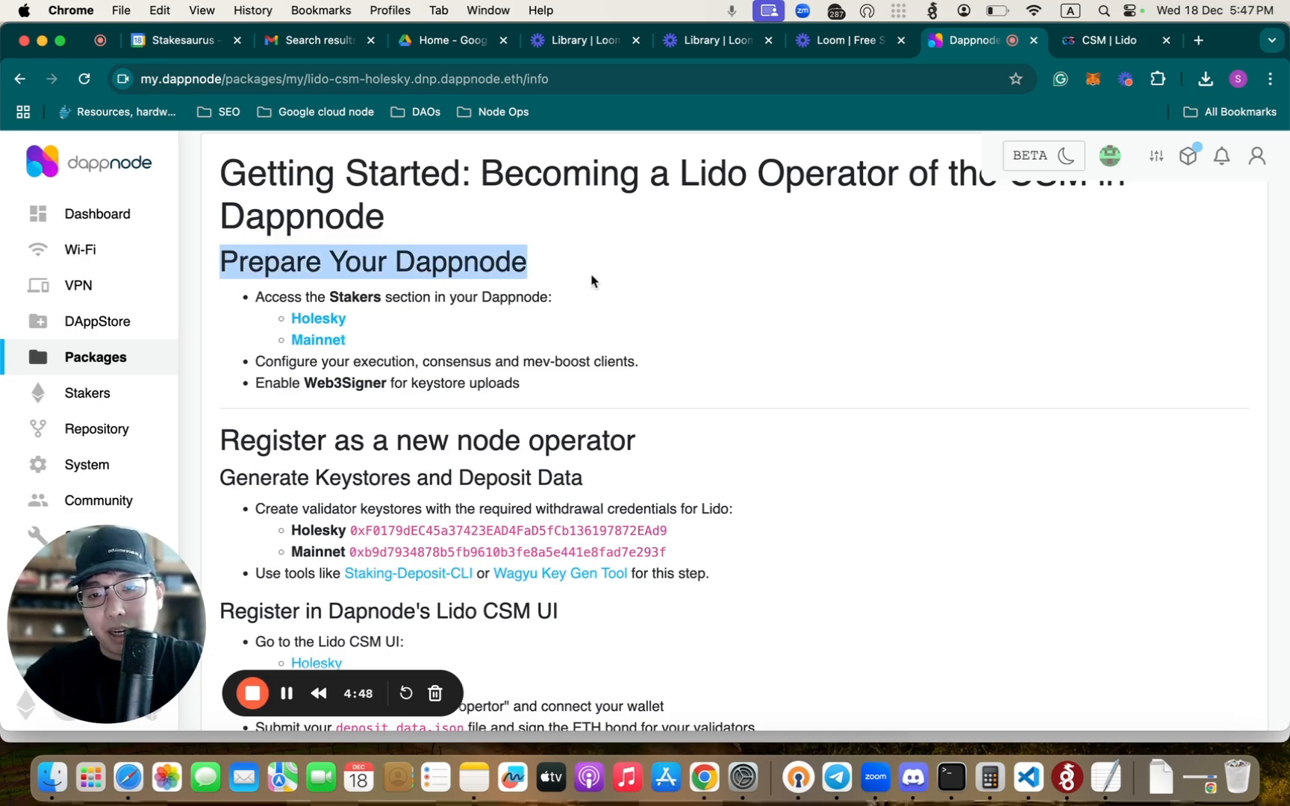
# - Read the Lido Csm Holesky package's getting-started guide, covering Dappnode preparation, keystore generation and registration in the Lido CSM UI
pyautogui.scroll(-3, 485, 433)
pyautogui.moveTo(274, 361); pyautogui.dragTo(574, 360)
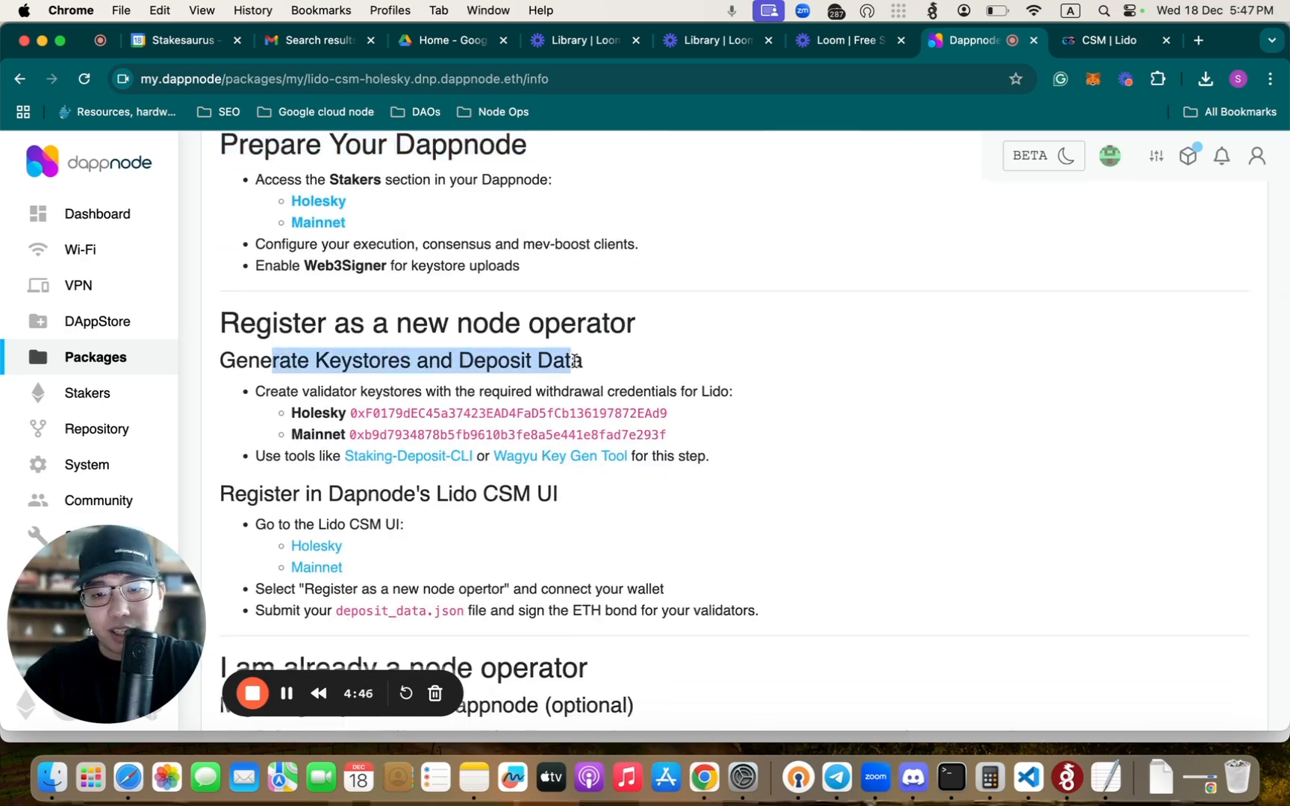
pyautogui.scroll(-2, 619, 473)
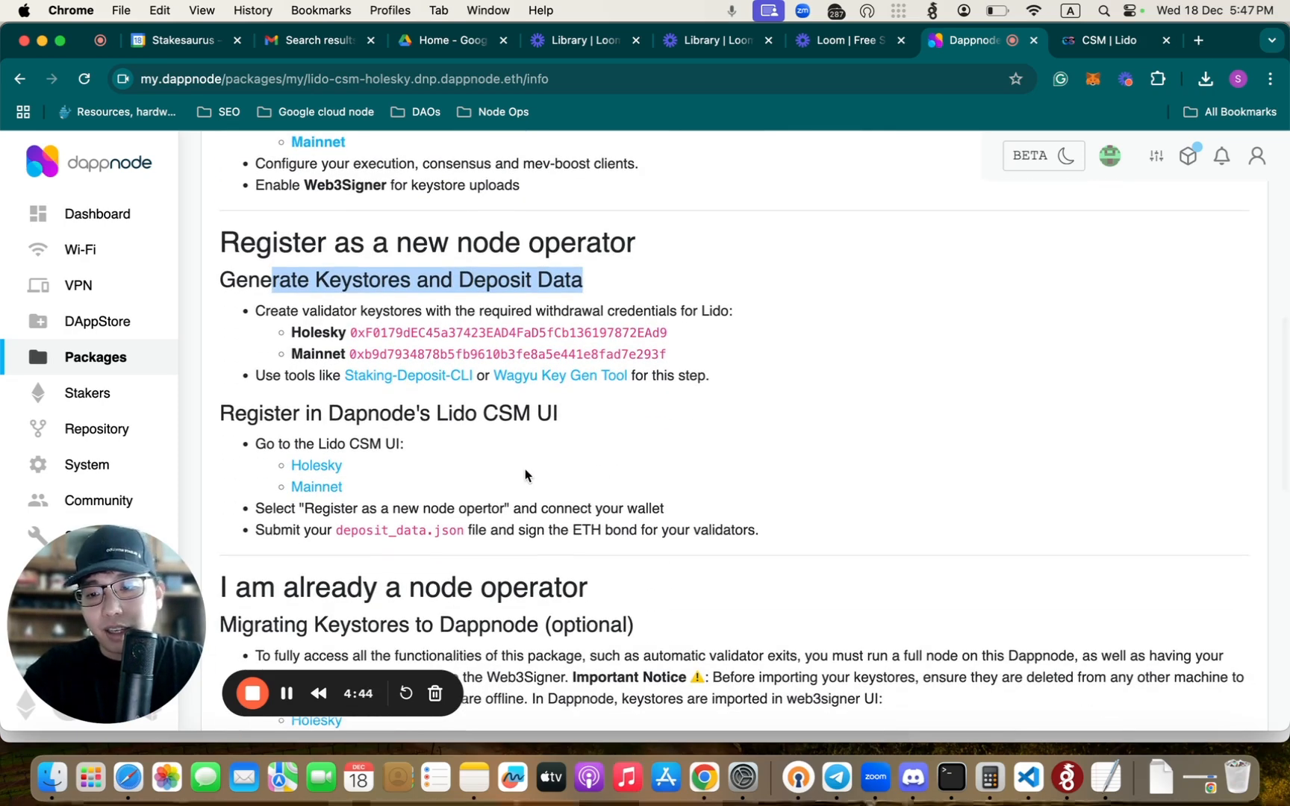
pyautogui.moveTo(294, 444); pyautogui.dragTo(401, 453)
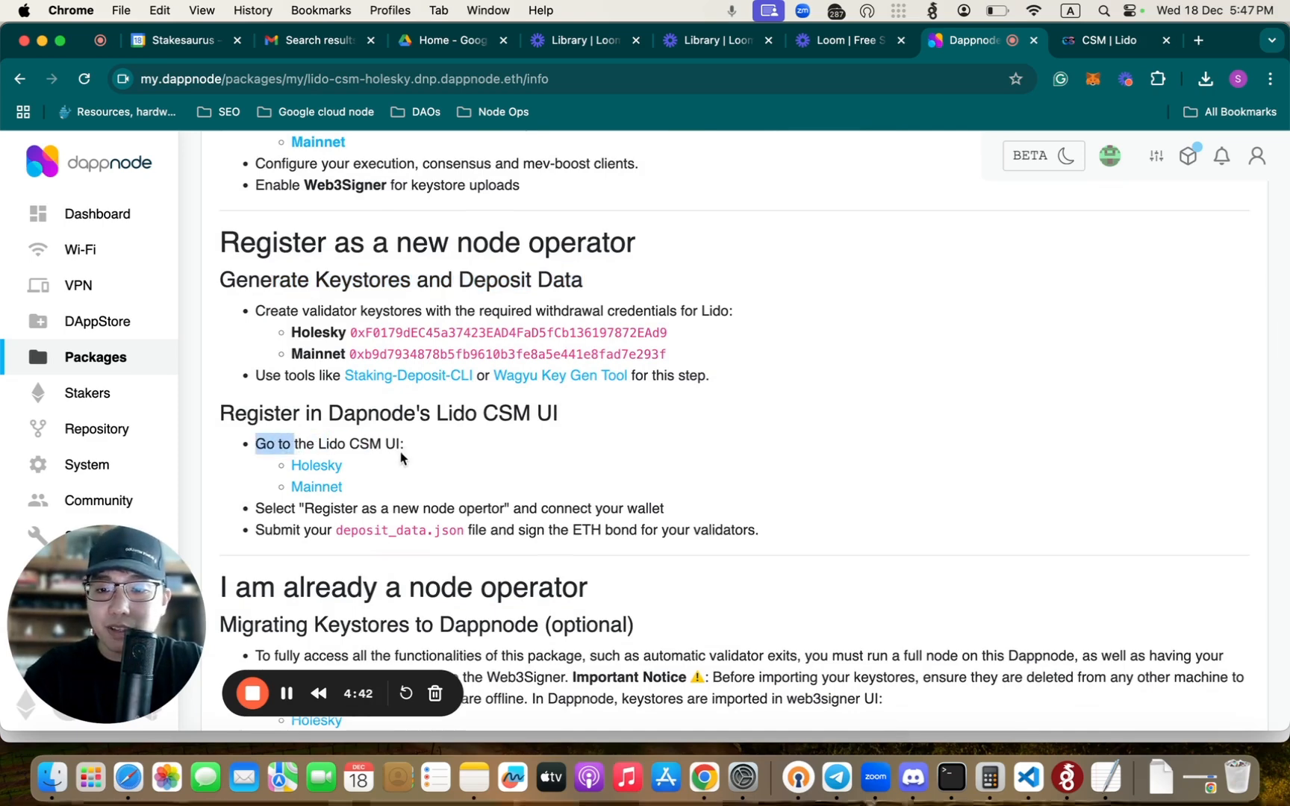
pyautogui.click(395, 442)
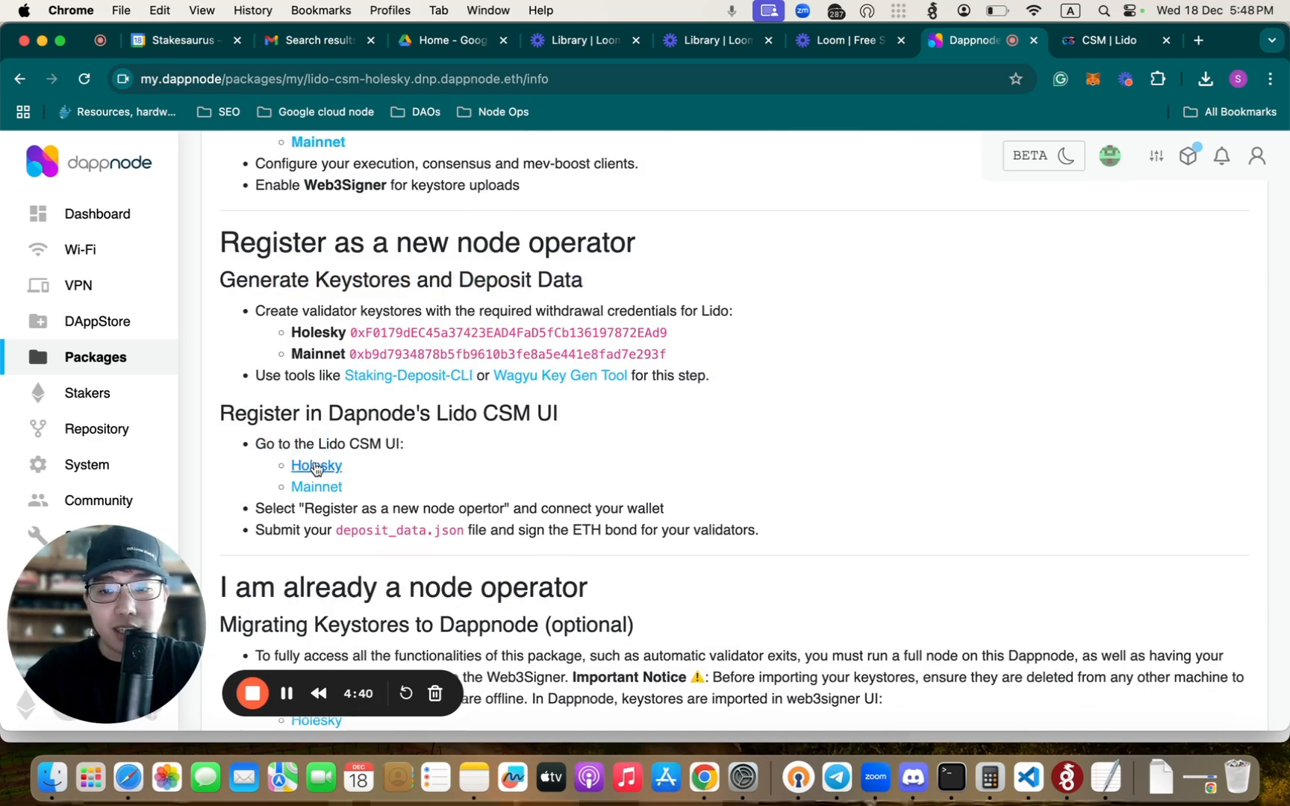
pyautogui.scroll(15, 471, 337)
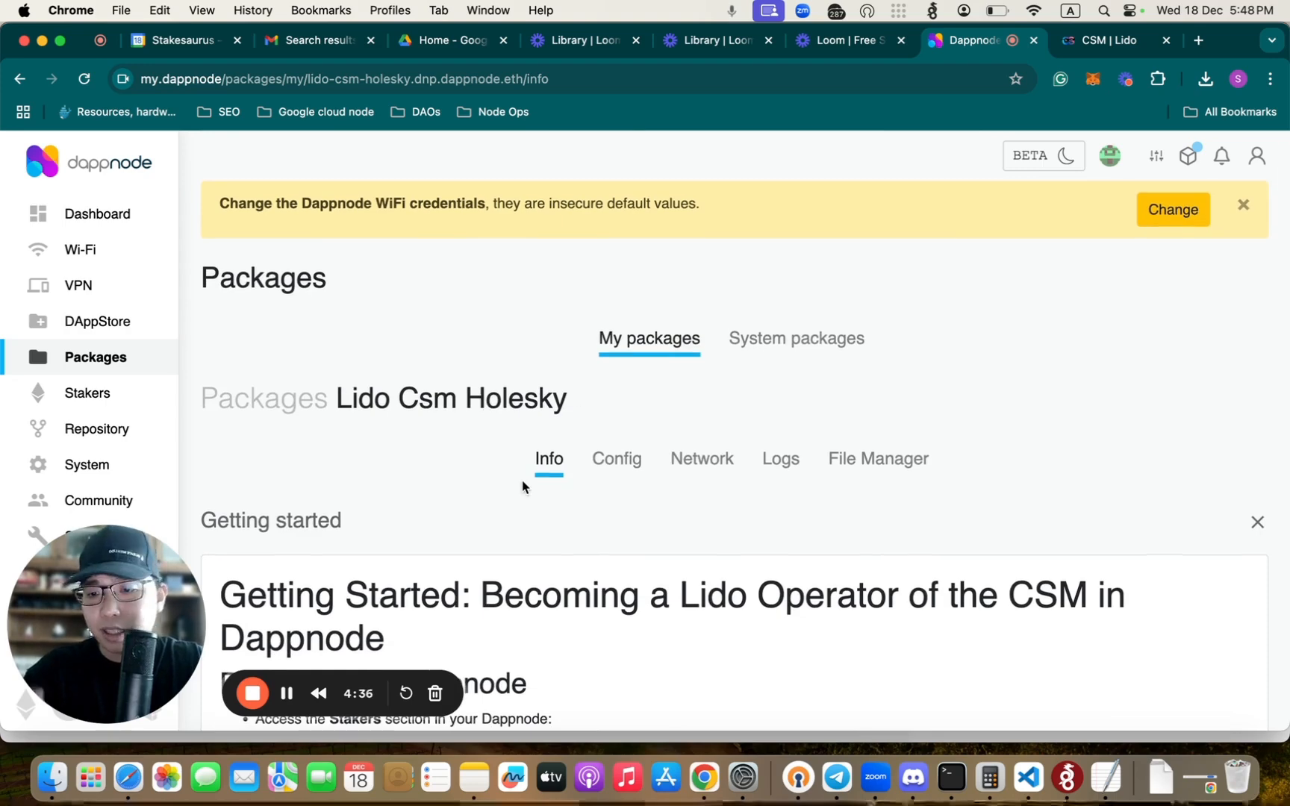
pyautogui.scroll(-3, 521, 483)
pyautogui.scroll(3, 522, 471)
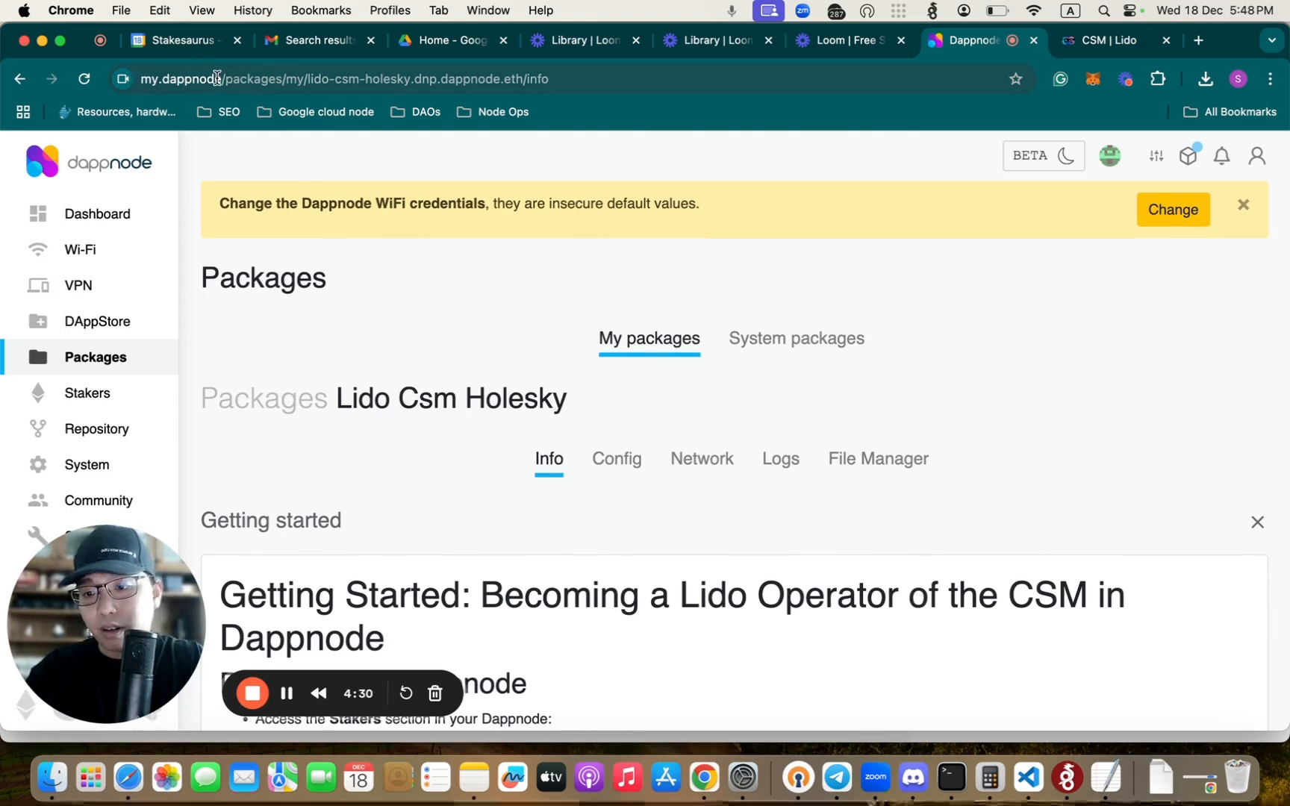
# - Open the Lido Csm Holesky package from the installed packages and find its instructions for registering in the Lido CSM UI
pyautogui.click(91, 359)
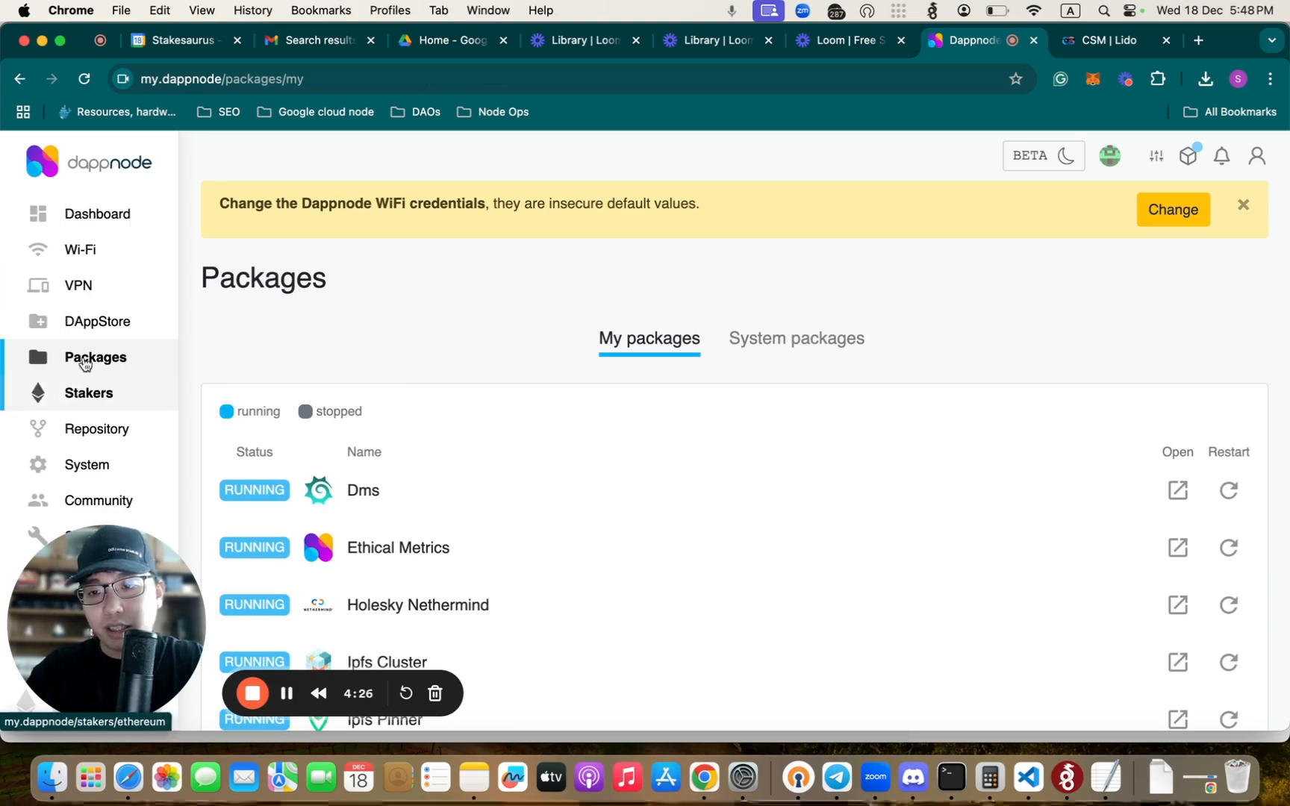
pyautogui.scroll(-5, 408, 373)
pyautogui.scroll(-2, 409, 373)
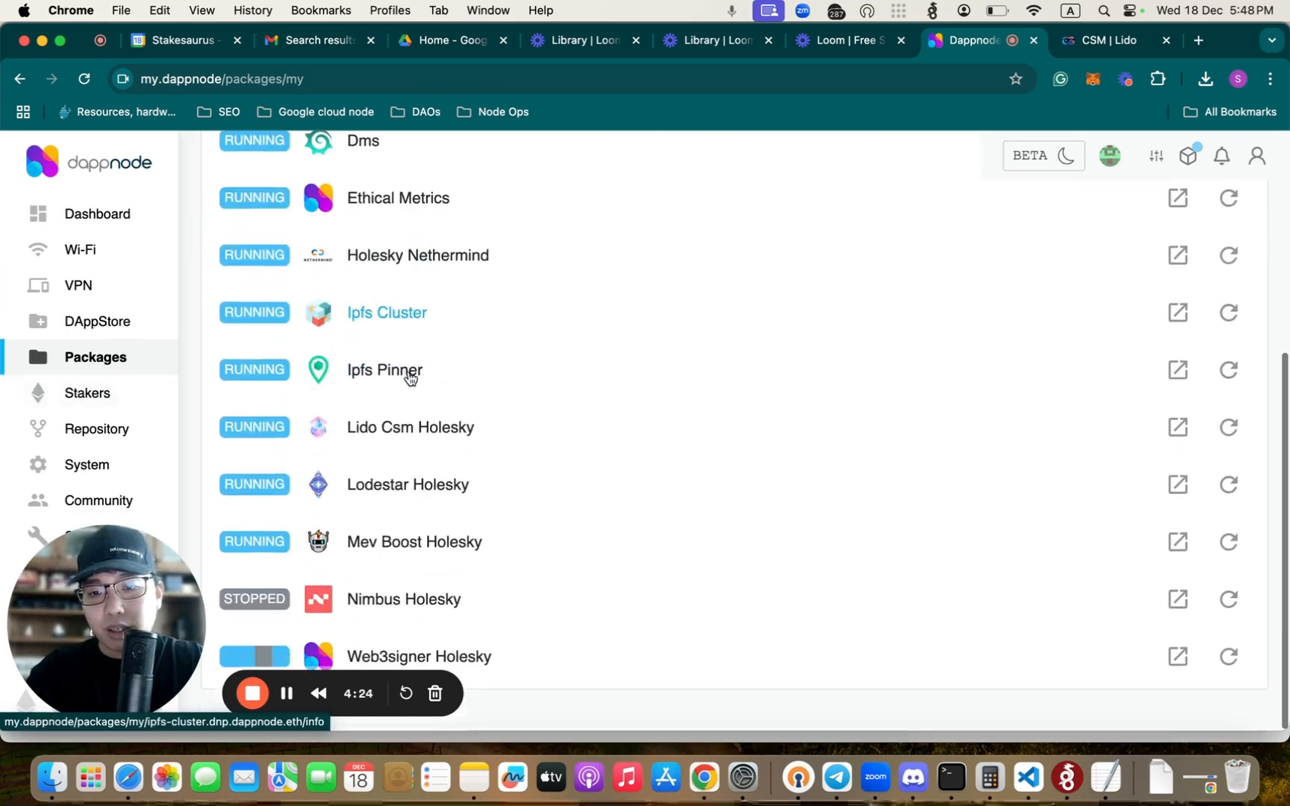
pyautogui.click(423, 435)
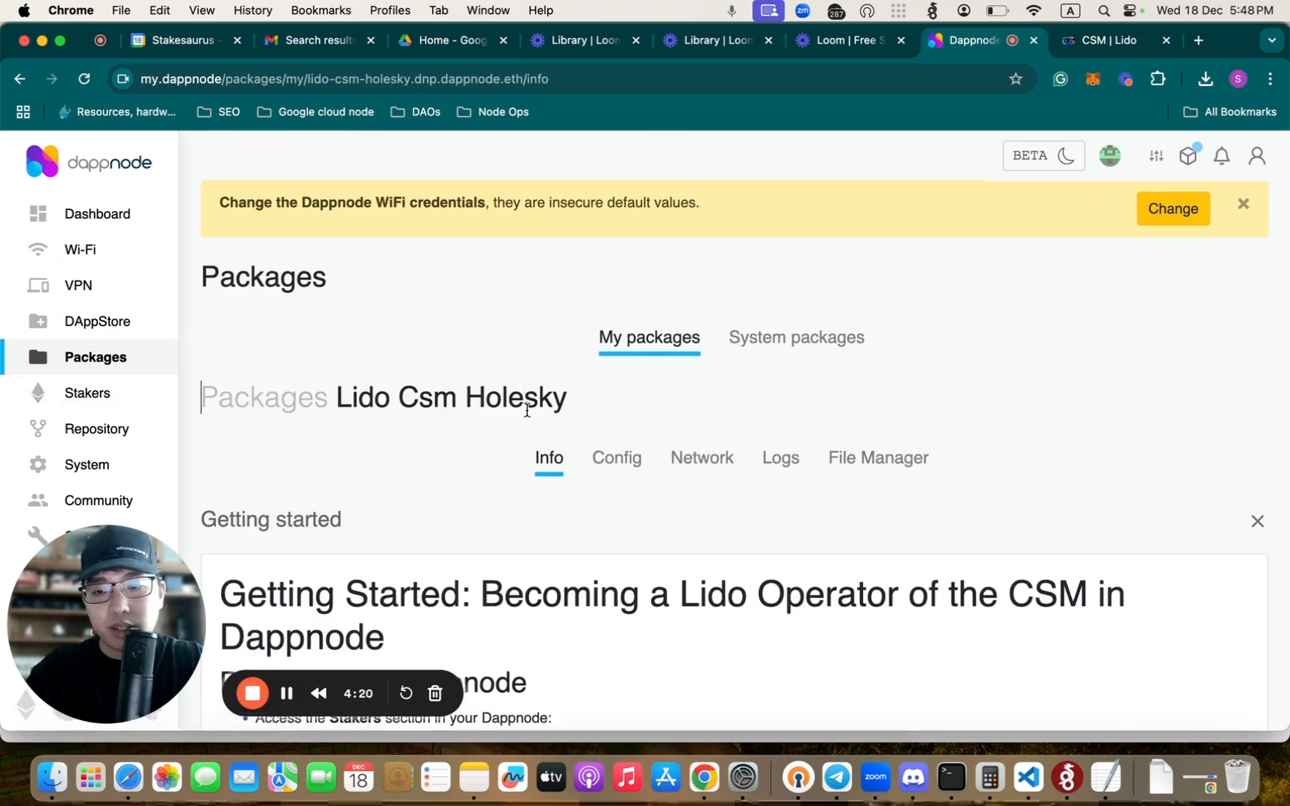
pyautogui.scroll(-5, 527, 412)
pyautogui.scroll(-5, 526, 412)
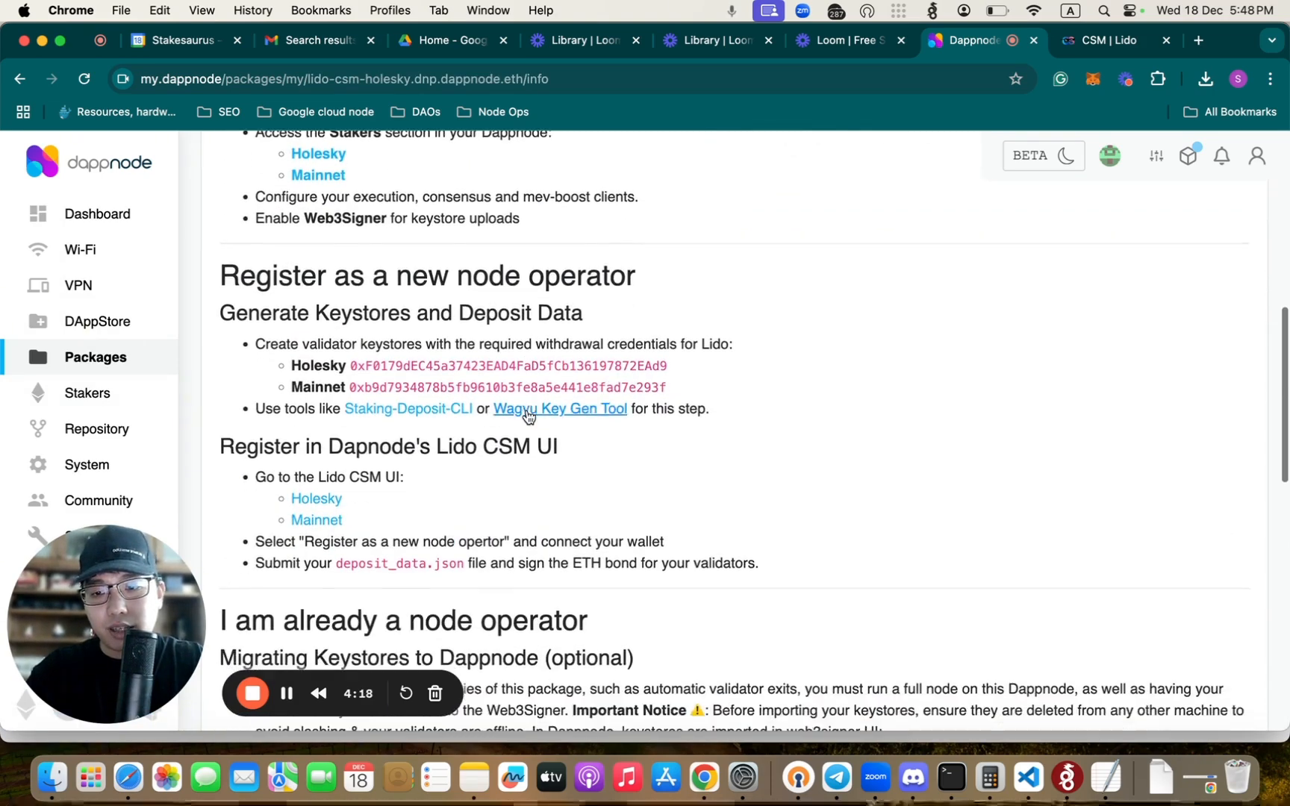
pyautogui.moveTo(229, 405); pyautogui.dragTo(562, 412)
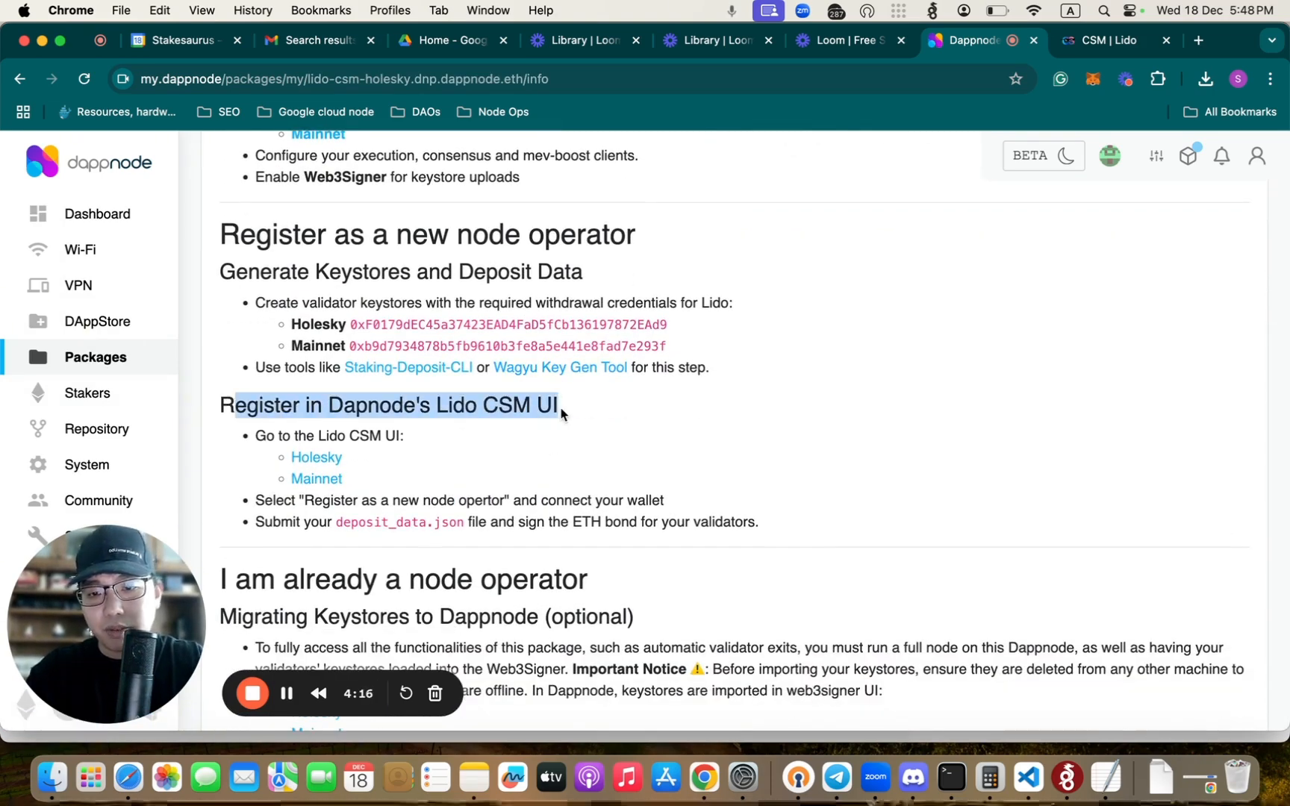
pyautogui.click(515, 404)
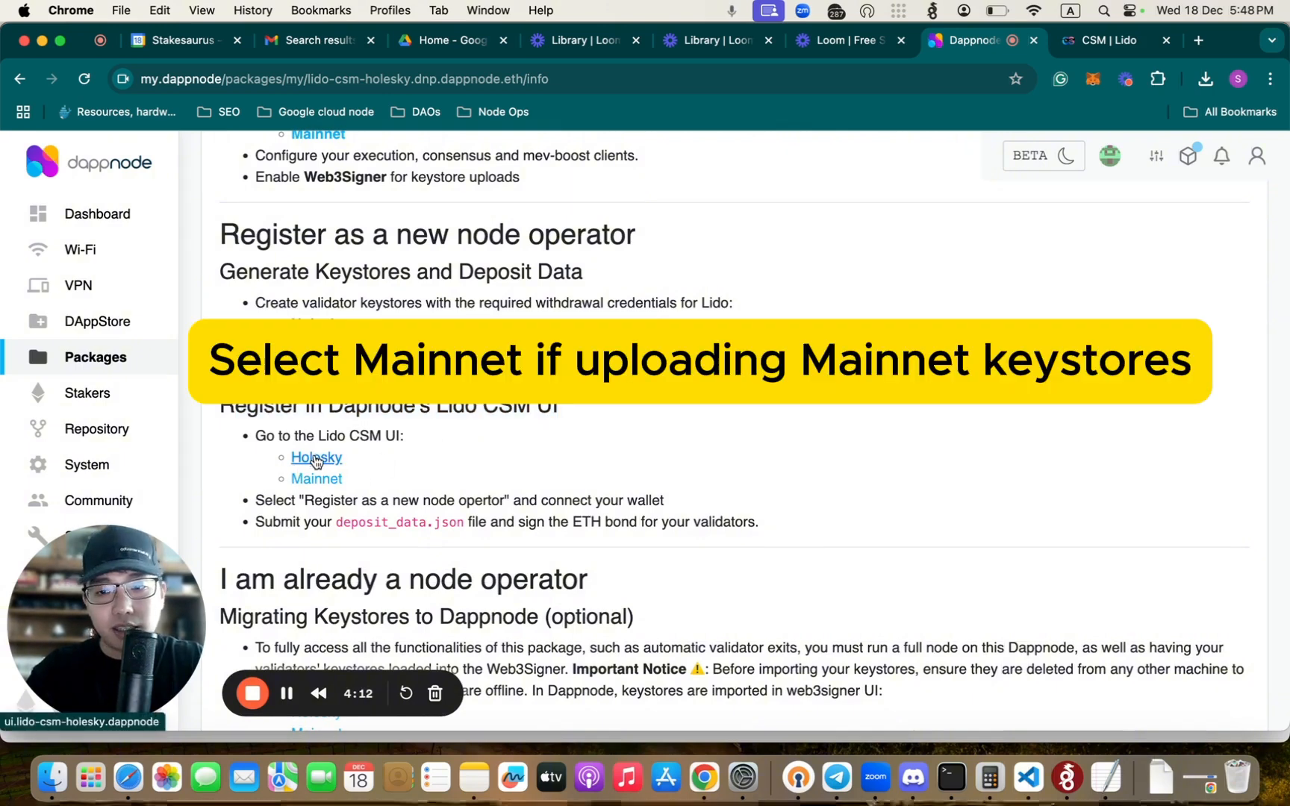
# - Switch to the Lido CSM Holesky UI and advance the starter pack past the Have Tokens for Bond step
pyautogui.click(1105, 41)
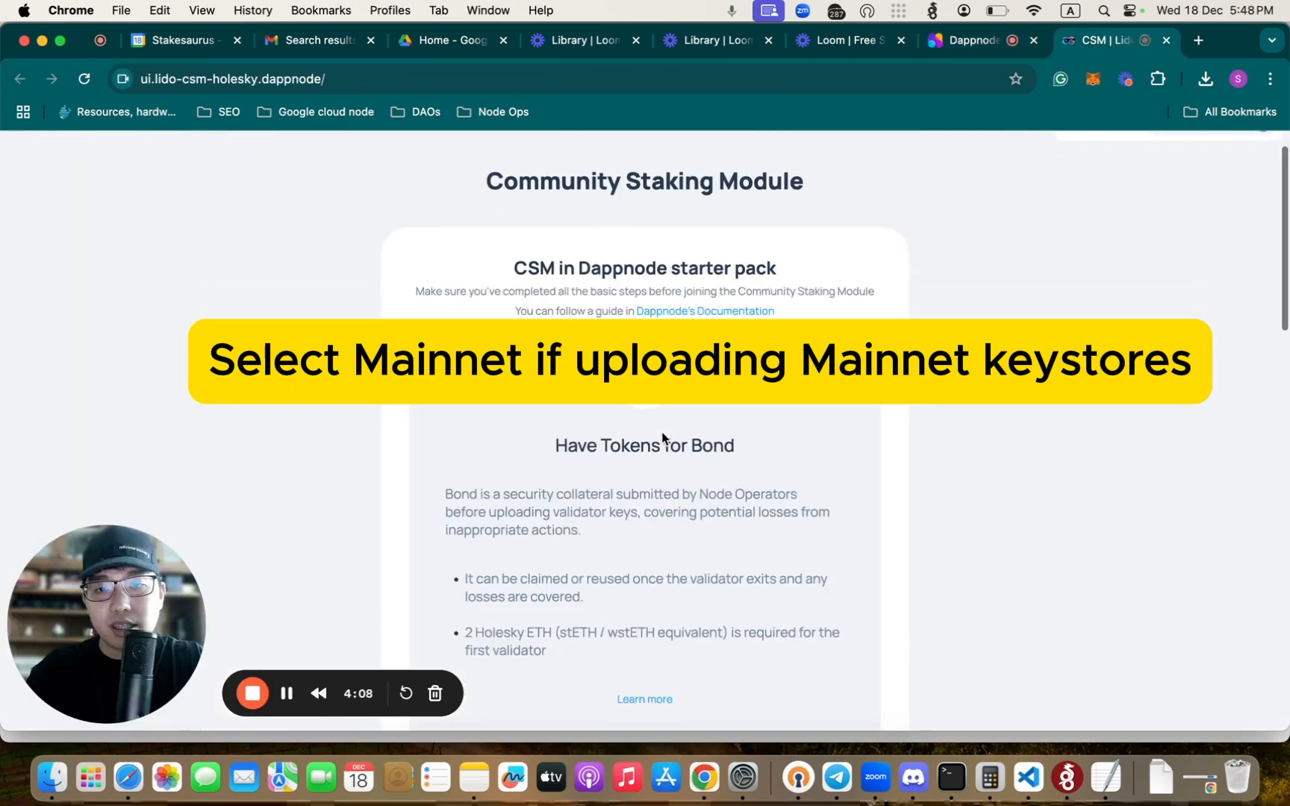
pyautogui.scroll(-5, 662, 438)
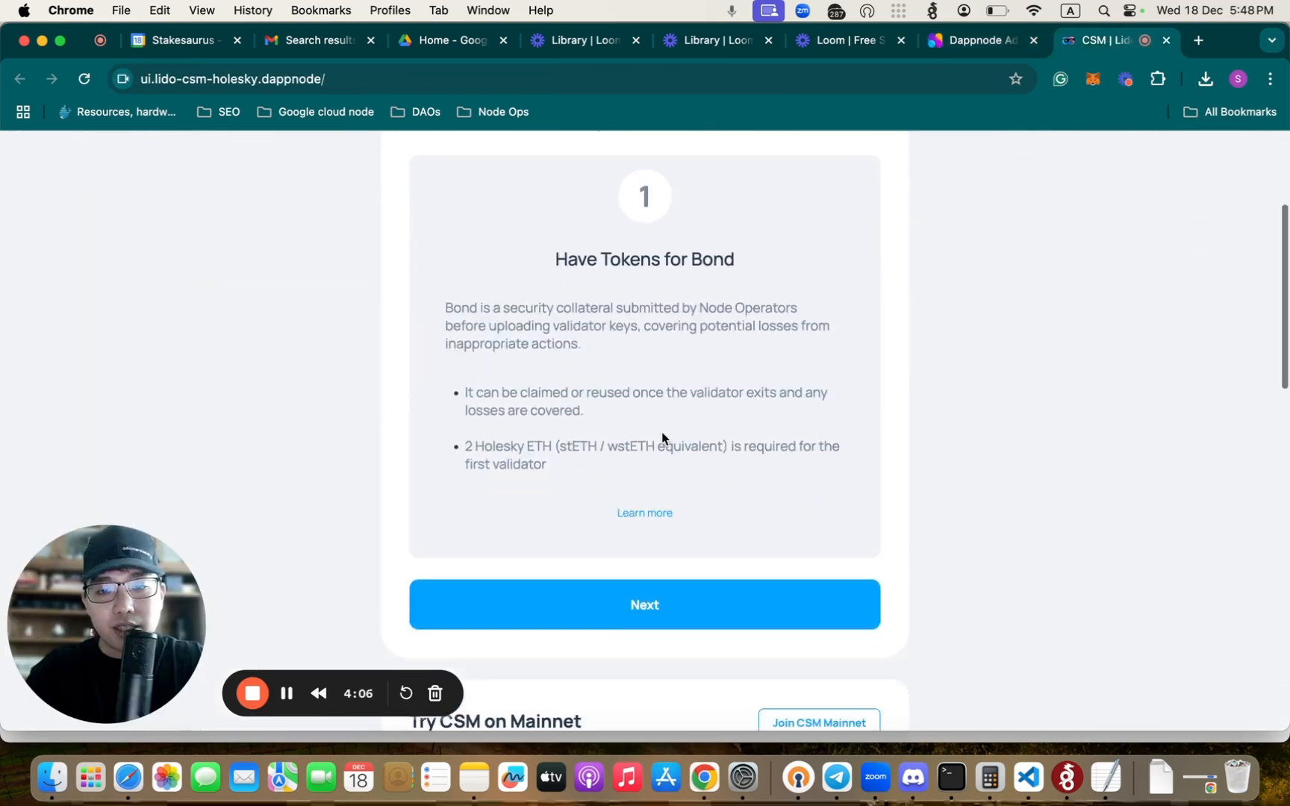
pyautogui.scroll(2, 662, 438)
pyautogui.moveTo(346, 691); pyautogui.dragTo(1140, 282)
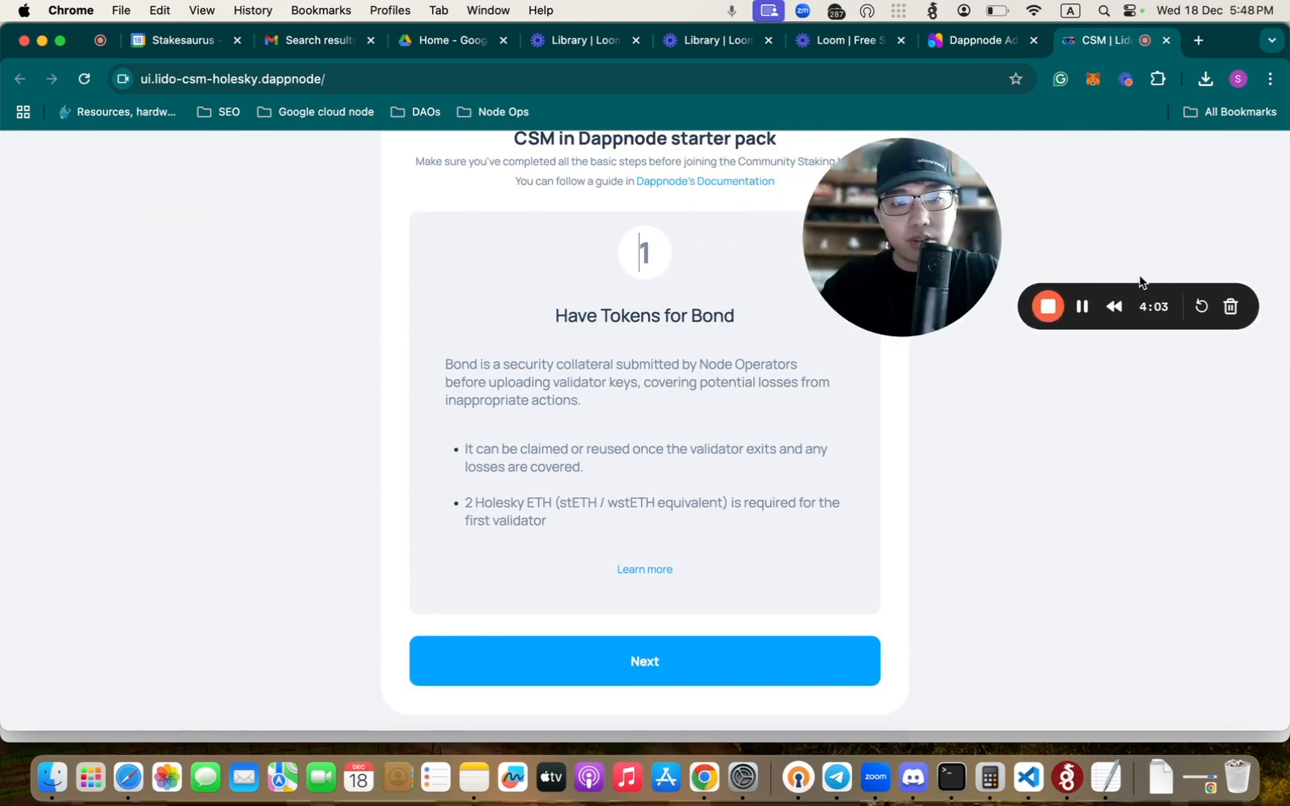
pyautogui.click(655, 679)
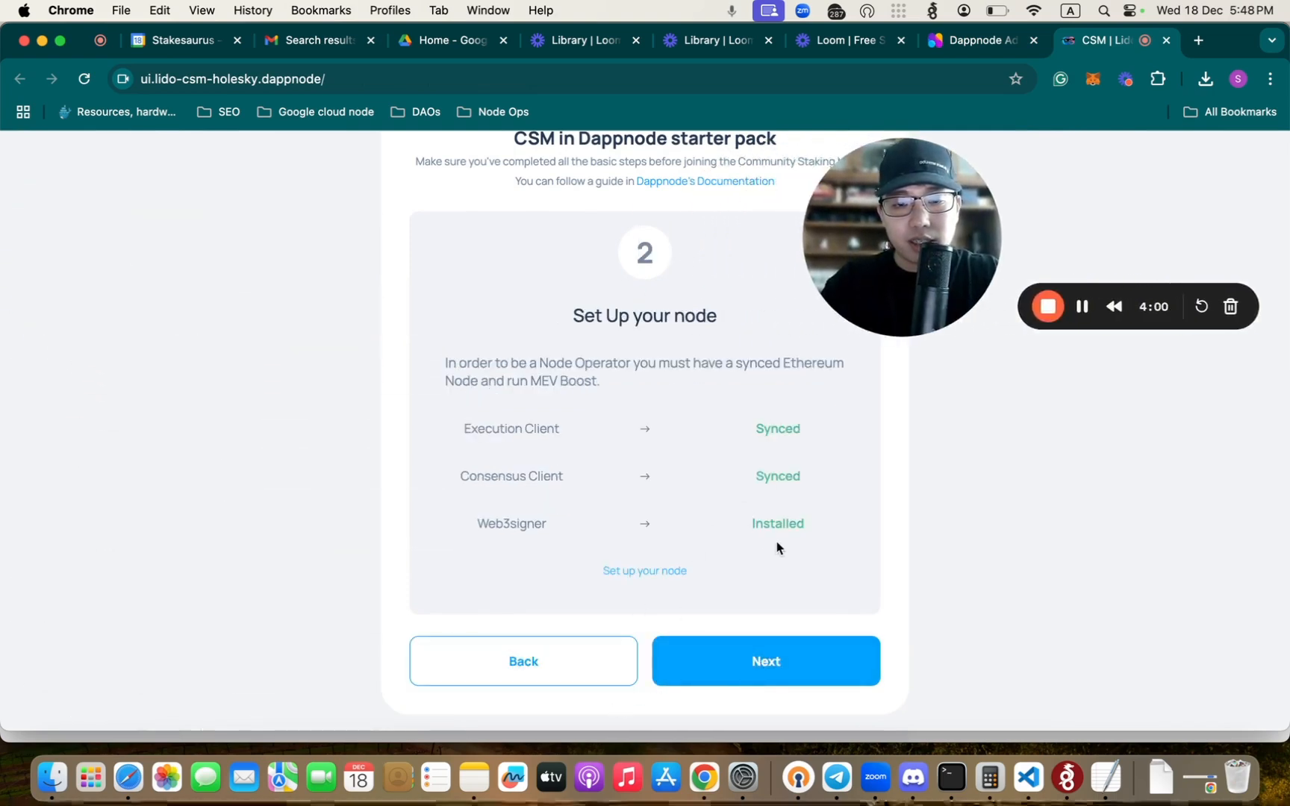
# - Check the execution client, consensus client and Web3signer statuses, and advance past the Set Up your node step
pyautogui.scroll(1, 743, 490)
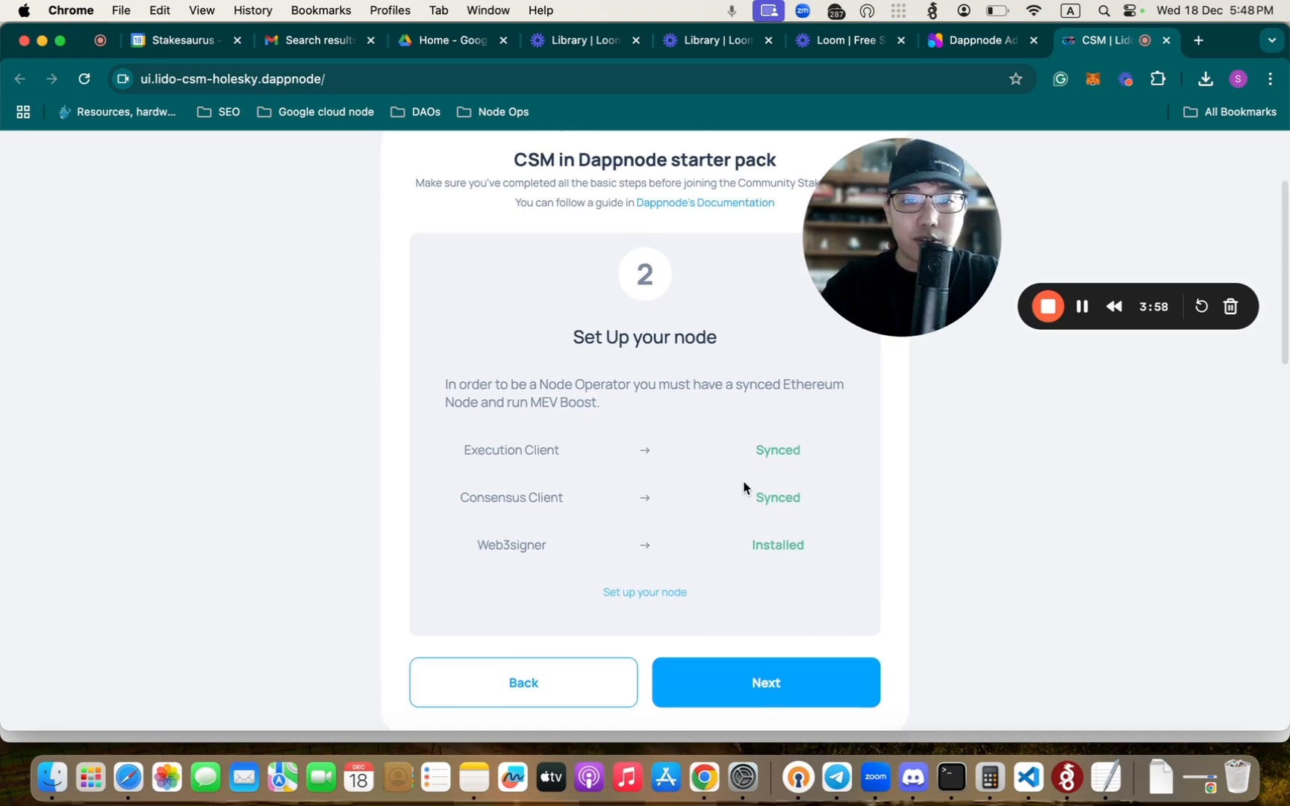
pyautogui.scroll(1, 743, 487)
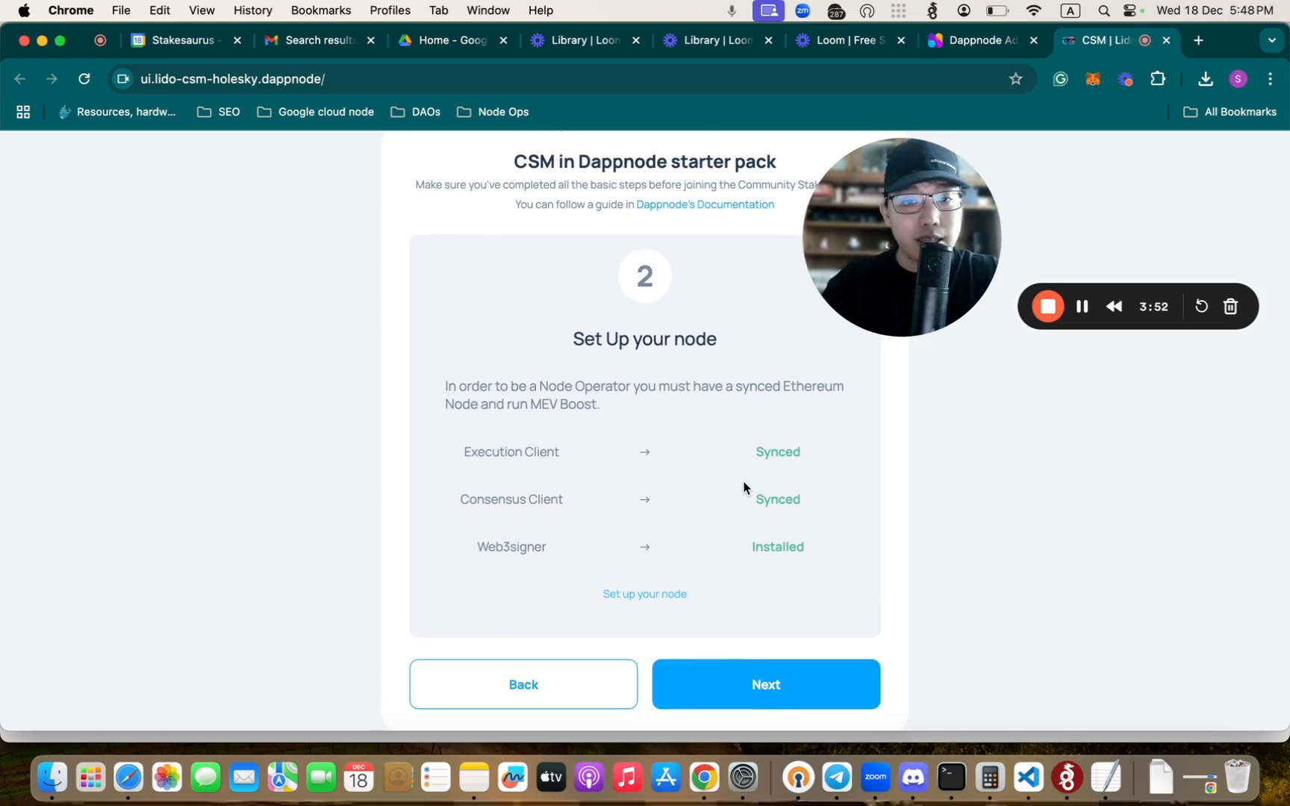
pyautogui.scroll(4, 593, 300)
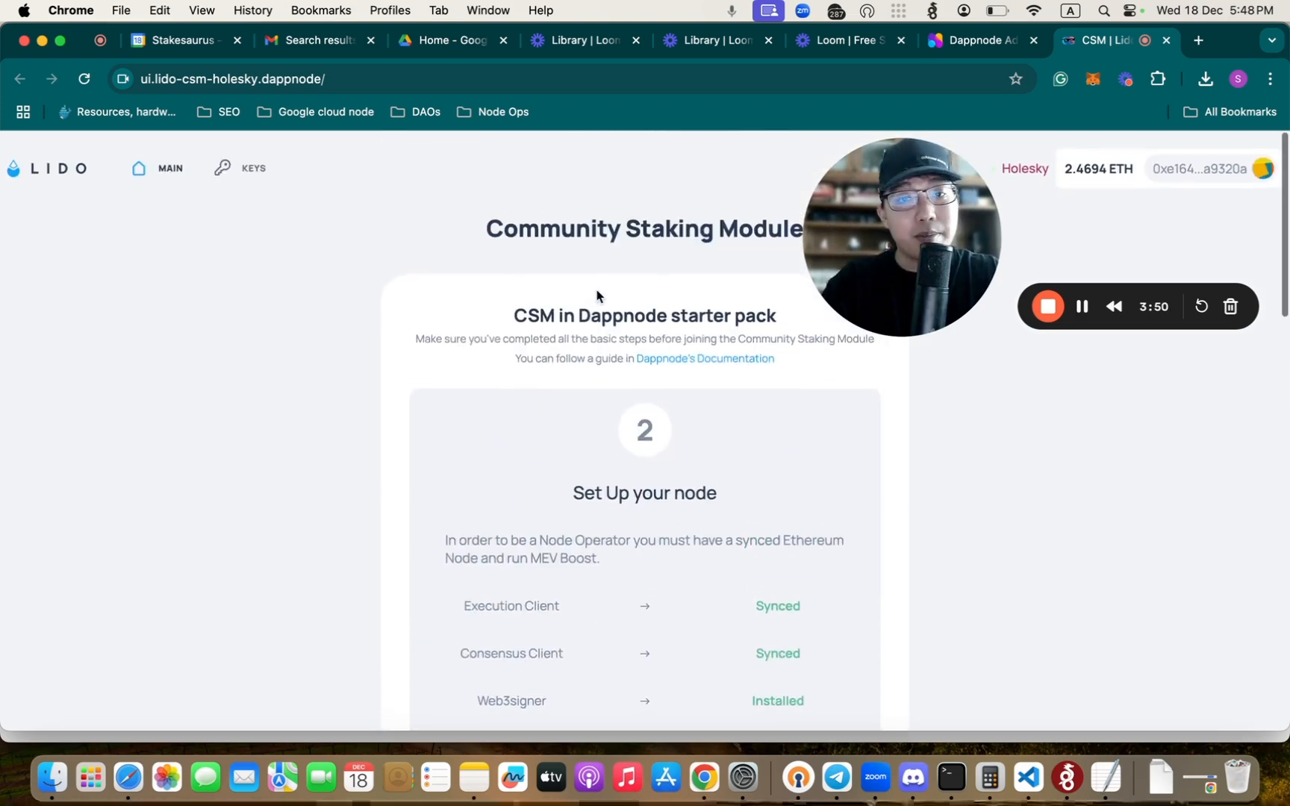
pyautogui.scroll(-4, 597, 351)
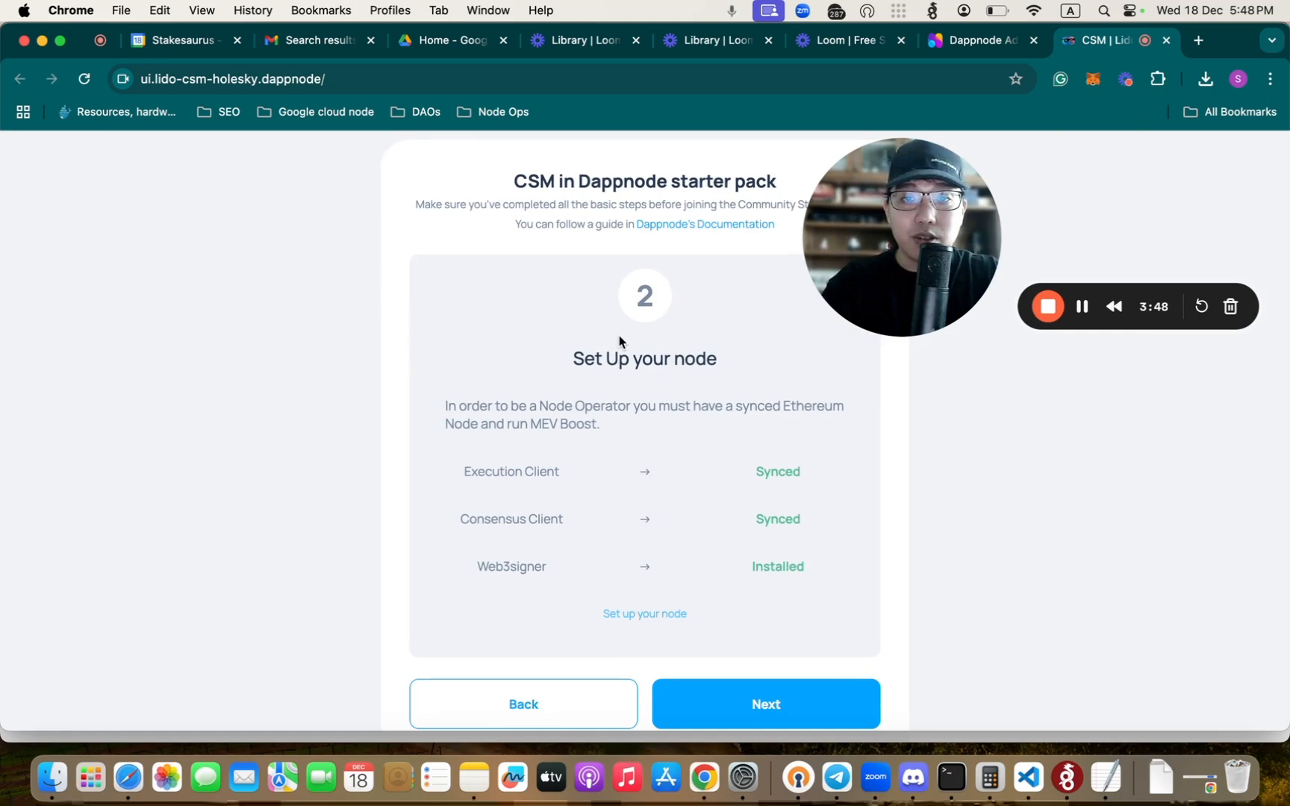
pyautogui.scroll(-1, 619, 340)
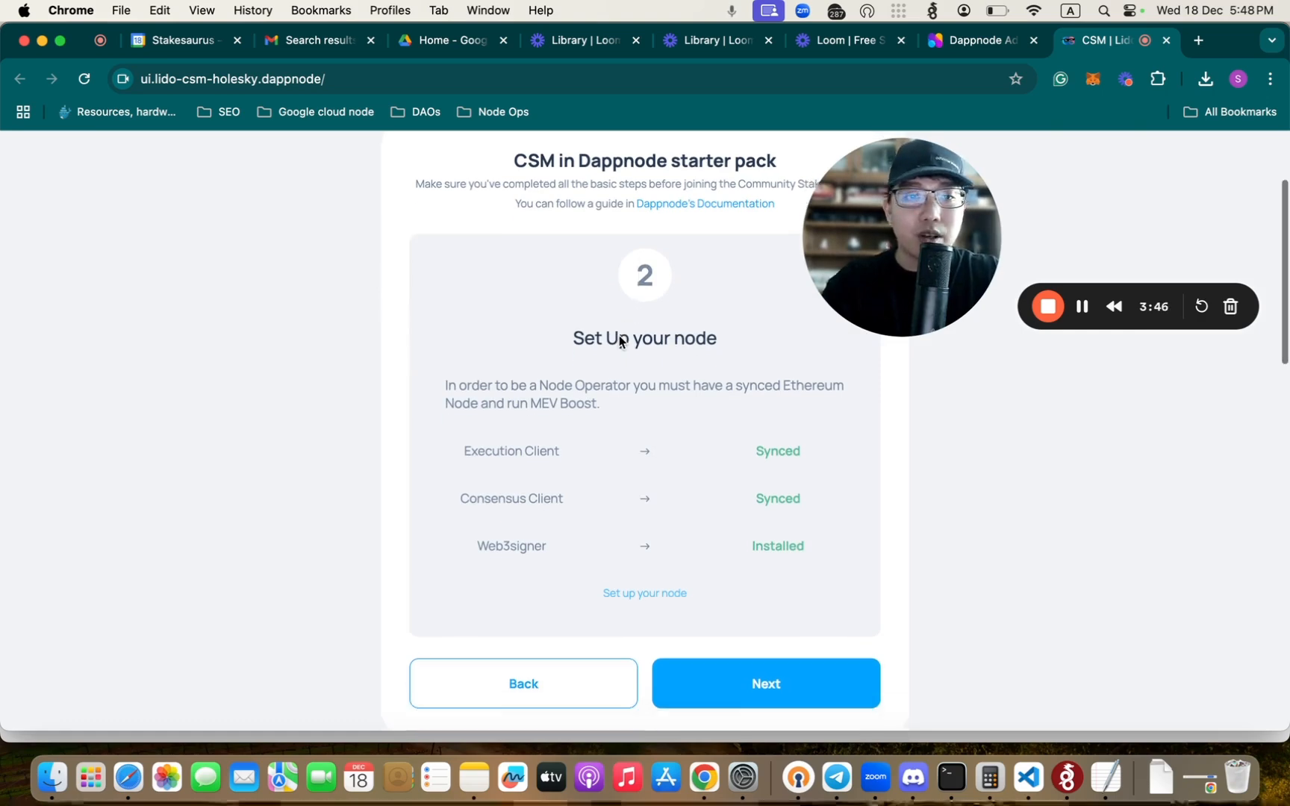
pyautogui.scroll(-1, 619, 340)
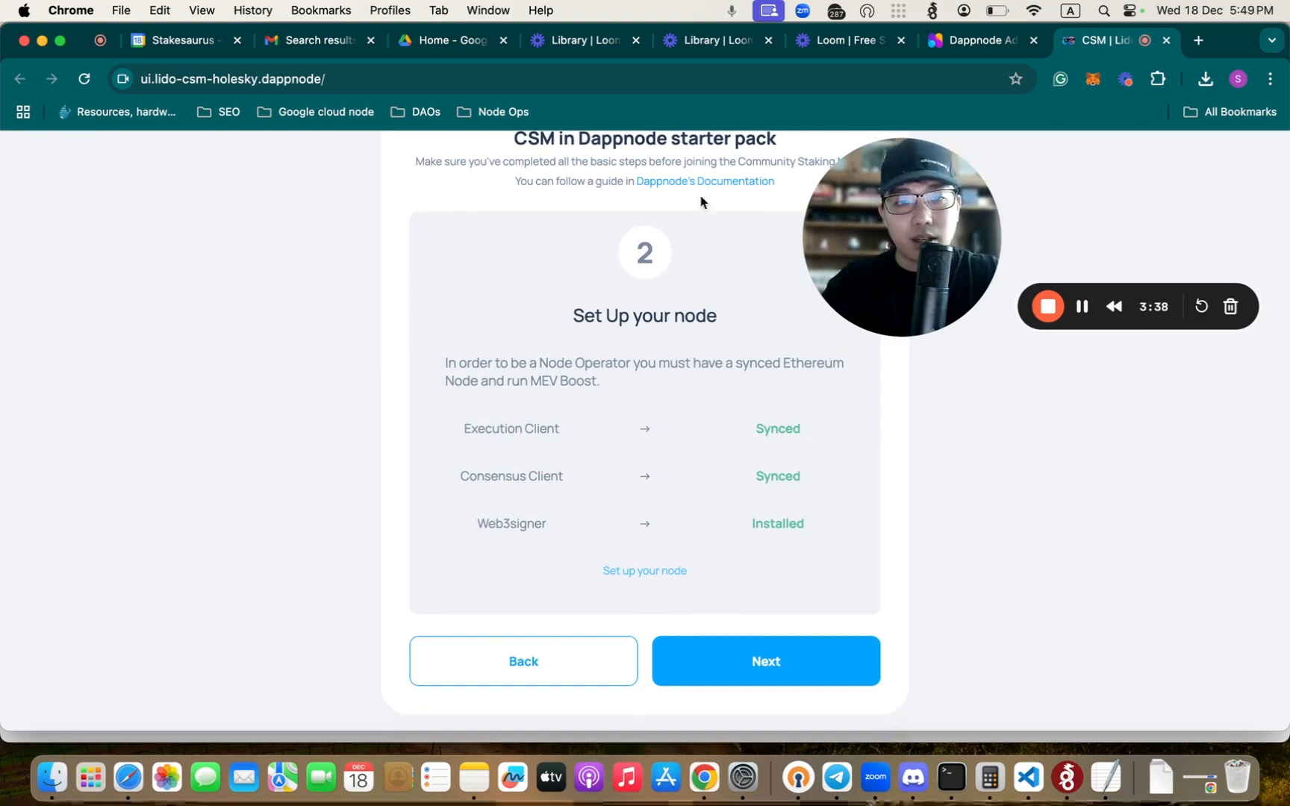
pyautogui.scroll(1, 689, 412)
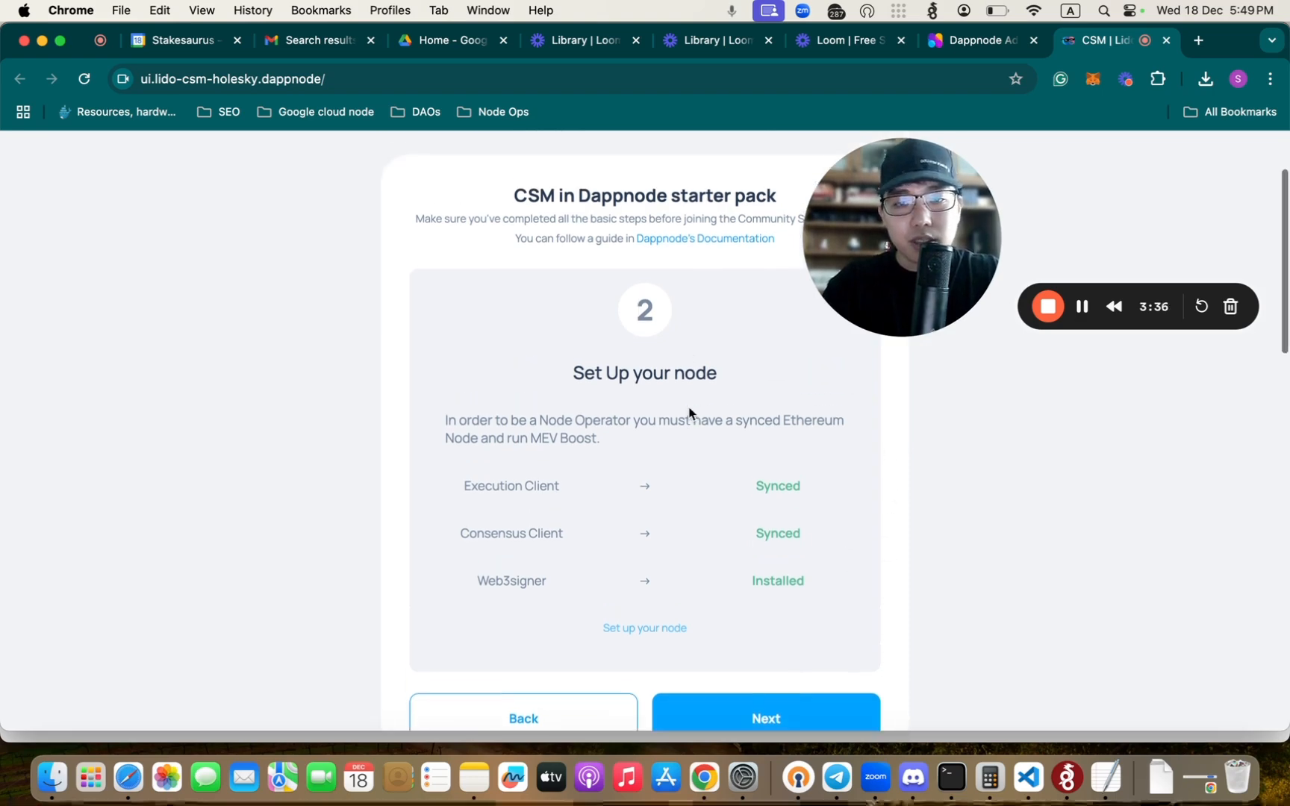
pyautogui.scroll(-2, 689, 412)
pyautogui.click(769, 653)
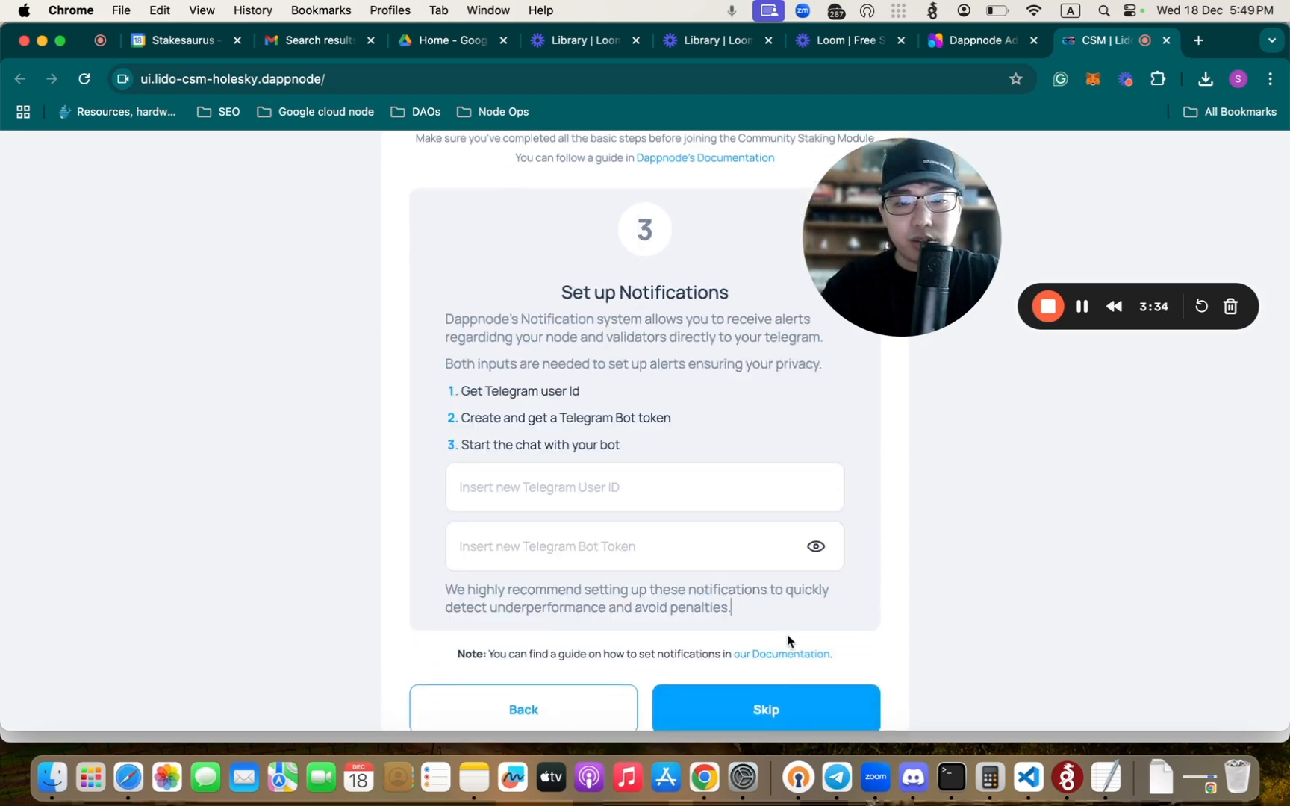
# - Review the Telegram notification requirements and skip the Set up Notifications step
pyautogui.scroll(2, 619, 405)
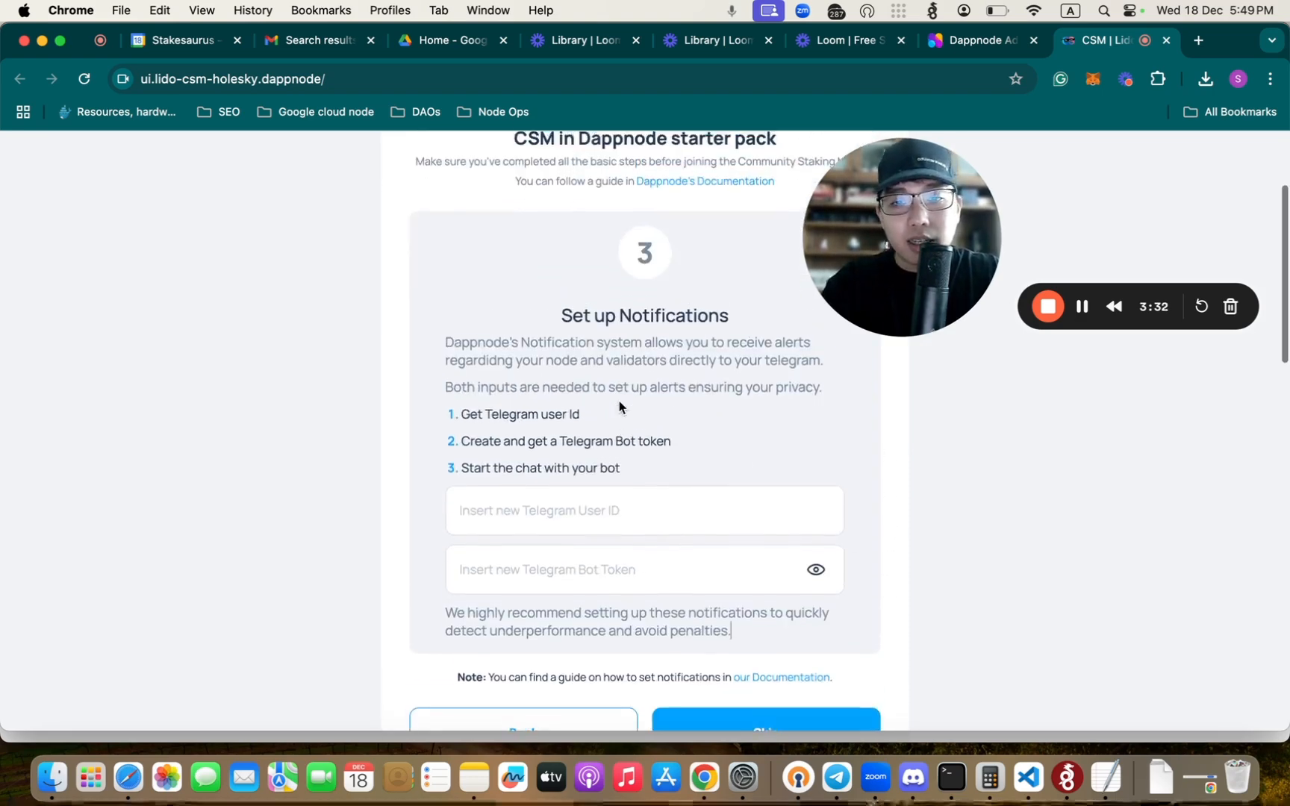
pyautogui.moveTo(561, 383); pyautogui.dragTo(730, 383)
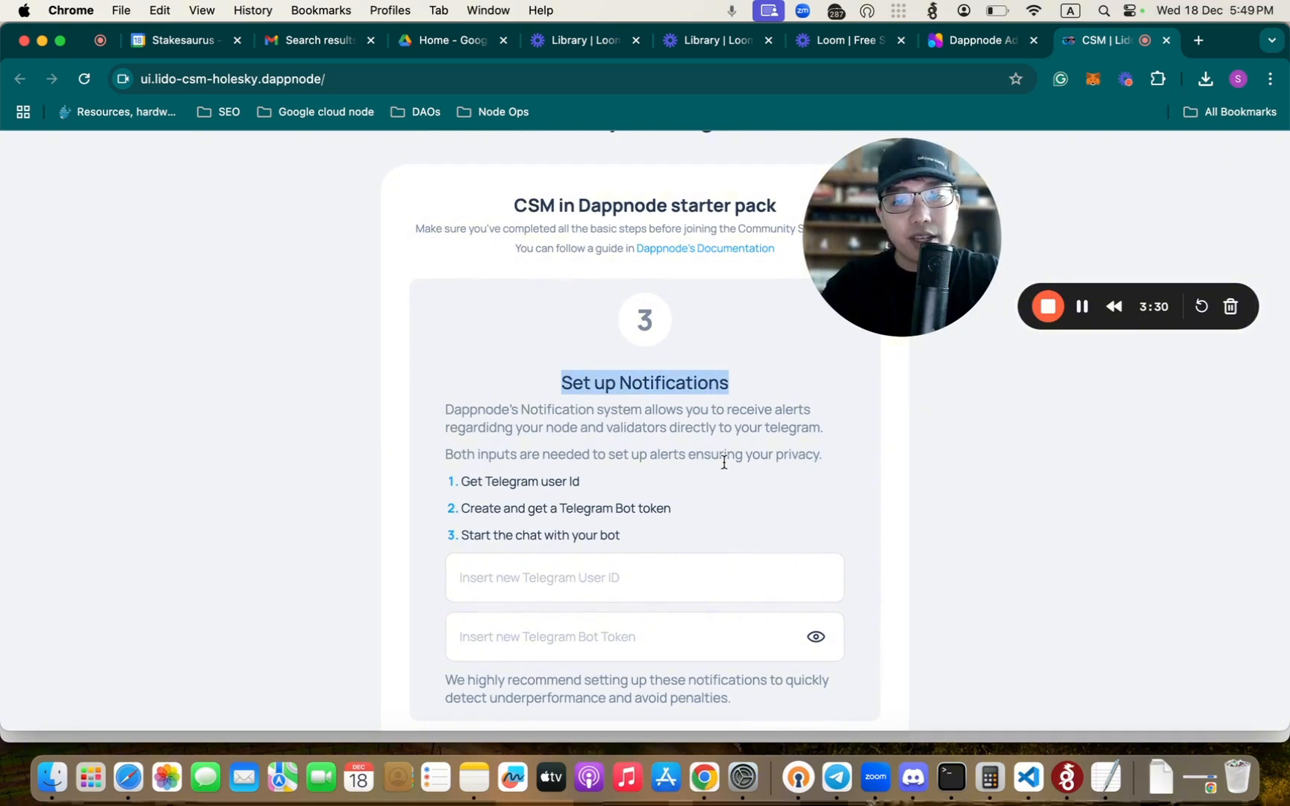
pyautogui.scroll(-3, 724, 463)
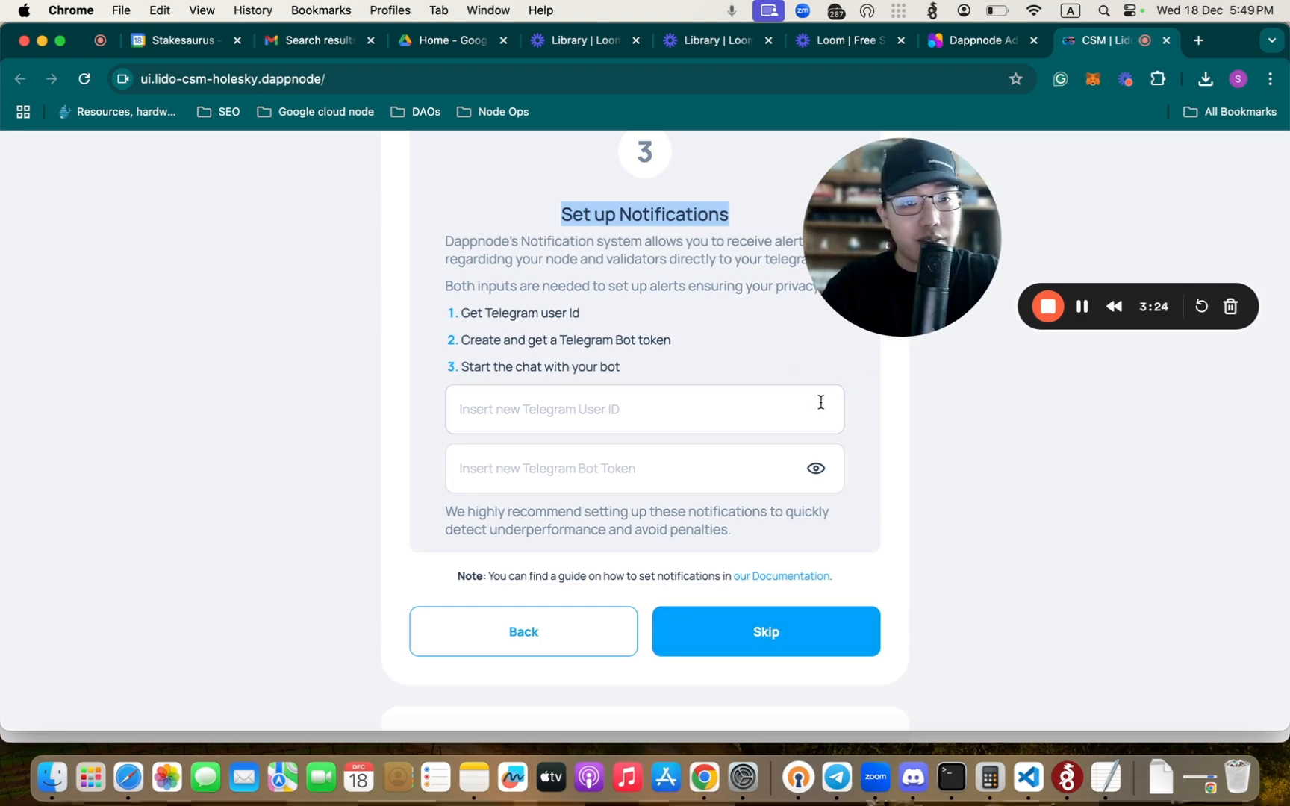
pyautogui.click(769, 632)
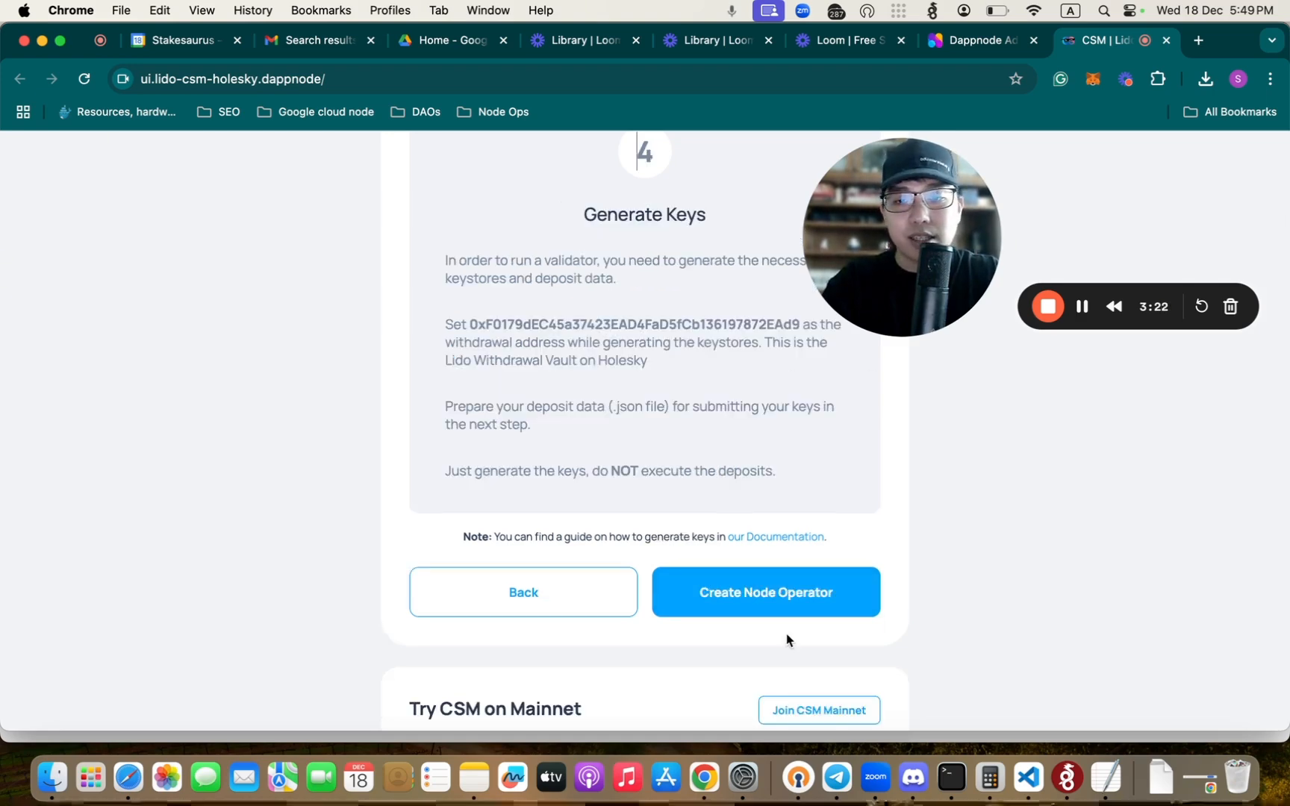
# - Proceed from the Generate Keys instructions to the Create a Node Operator form and locate its deposit data upload section
pyautogui.scroll(1, 685, 333)
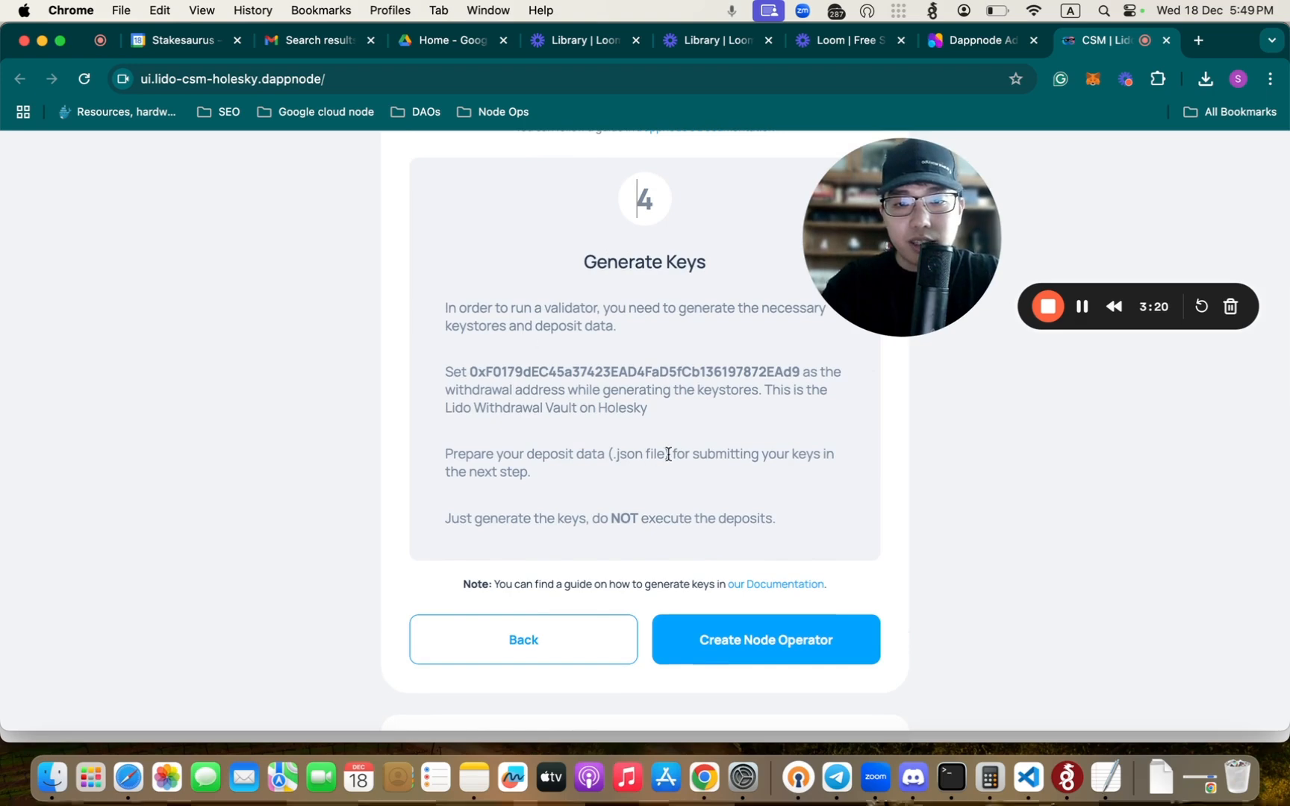
pyautogui.scroll(-1, 668, 454)
pyautogui.click(774, 606)
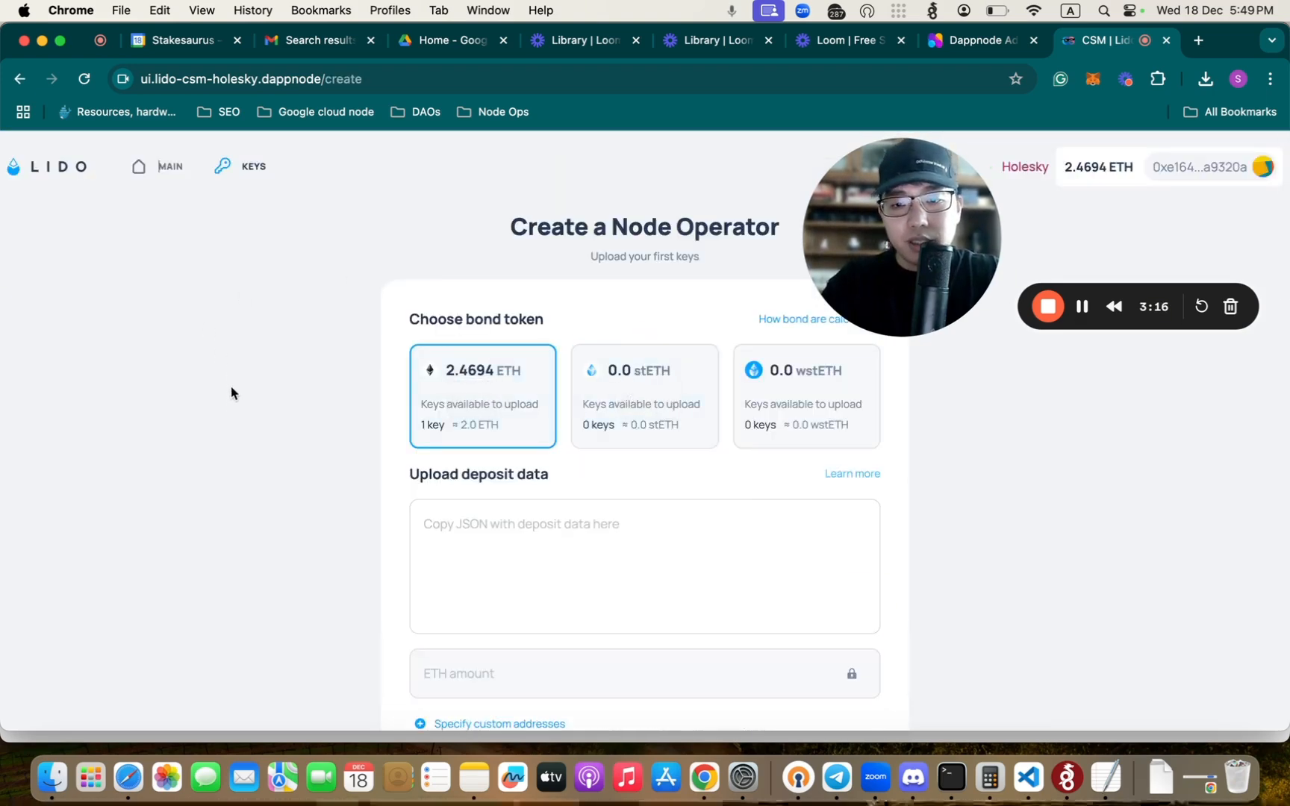
pyautogui.scroll(-3, 230, 397)
pyautogui.moveTo(445, 353); pyautogui.dragTo(589, 362)
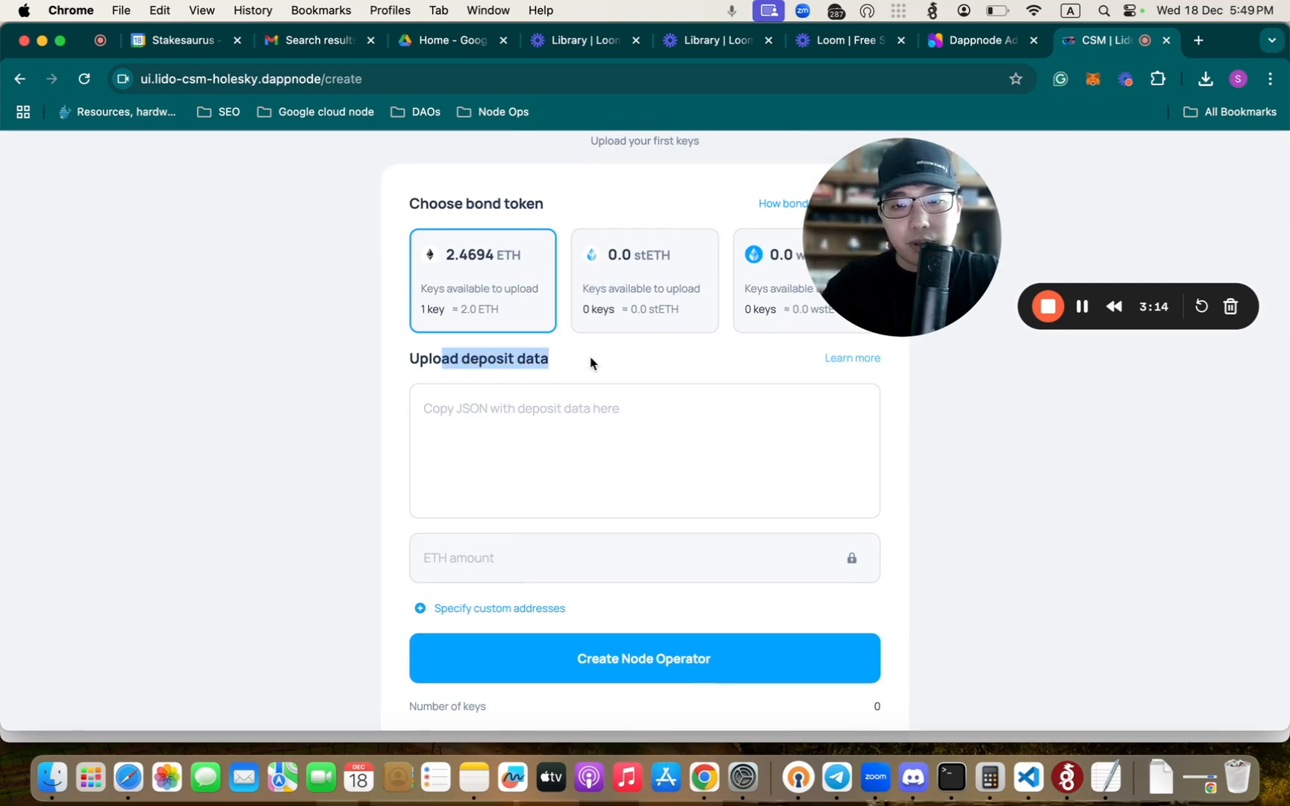
pyautogui.click(589, 363)
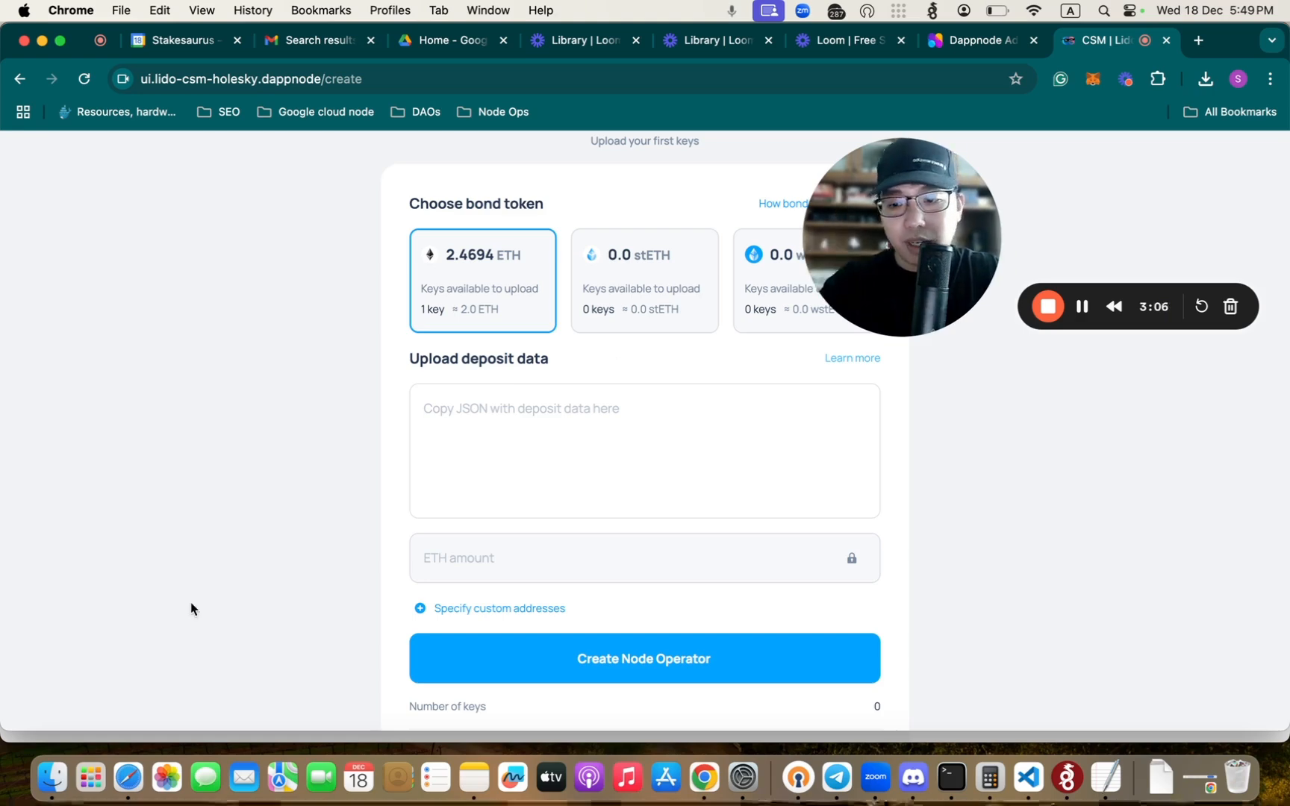
# - Open deposit_data-1734514888.json from the Downloads folder in Visual Studio Code
pyautogui.click(51, 784)
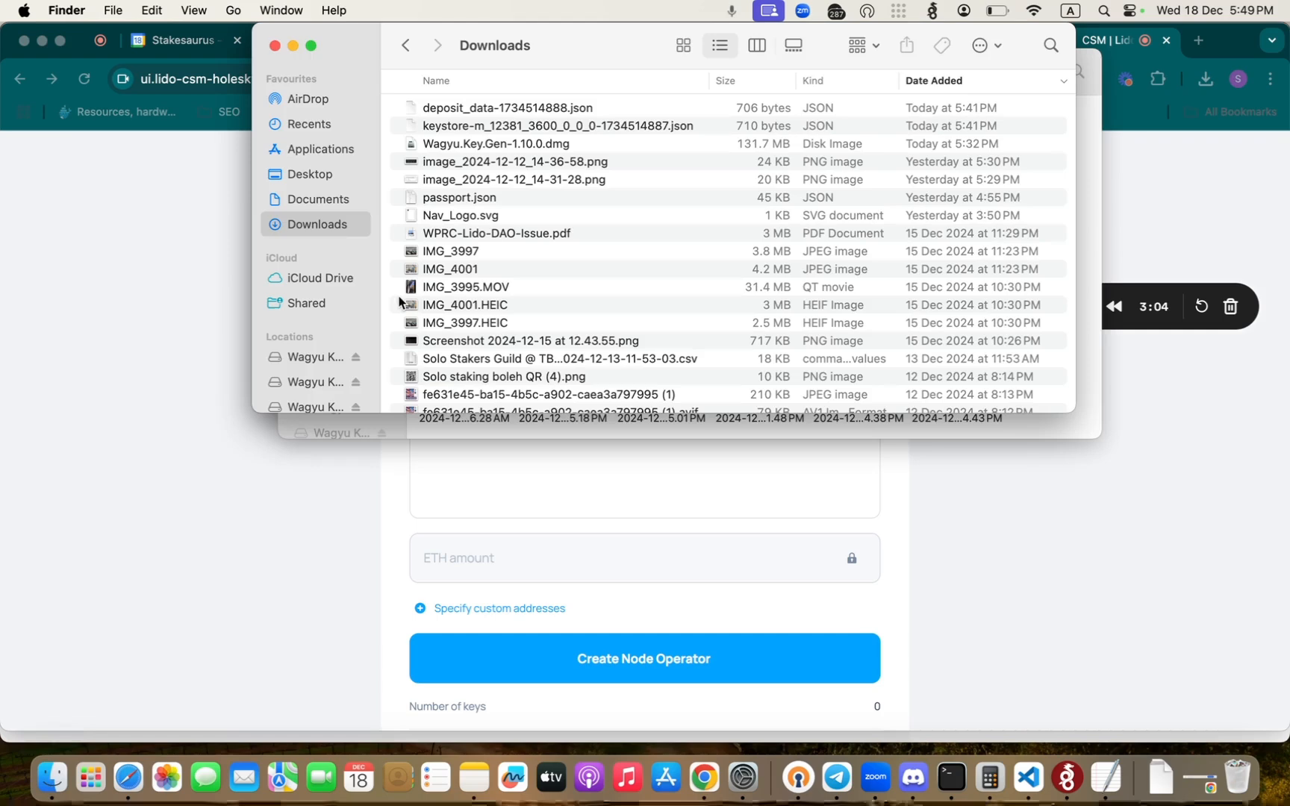
pyautogui.click(558, 109)
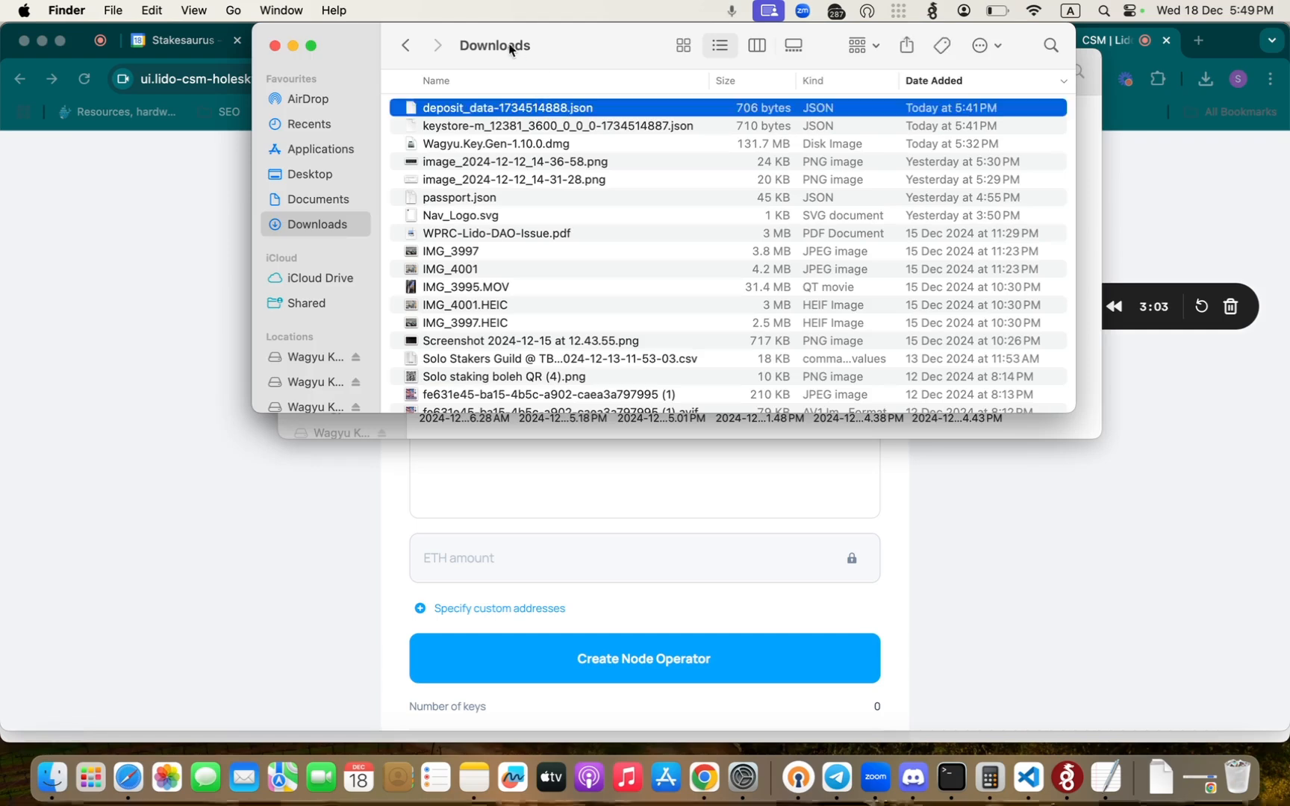
pyautogui.click(554, 125)
pyautogui.click(567, 107)
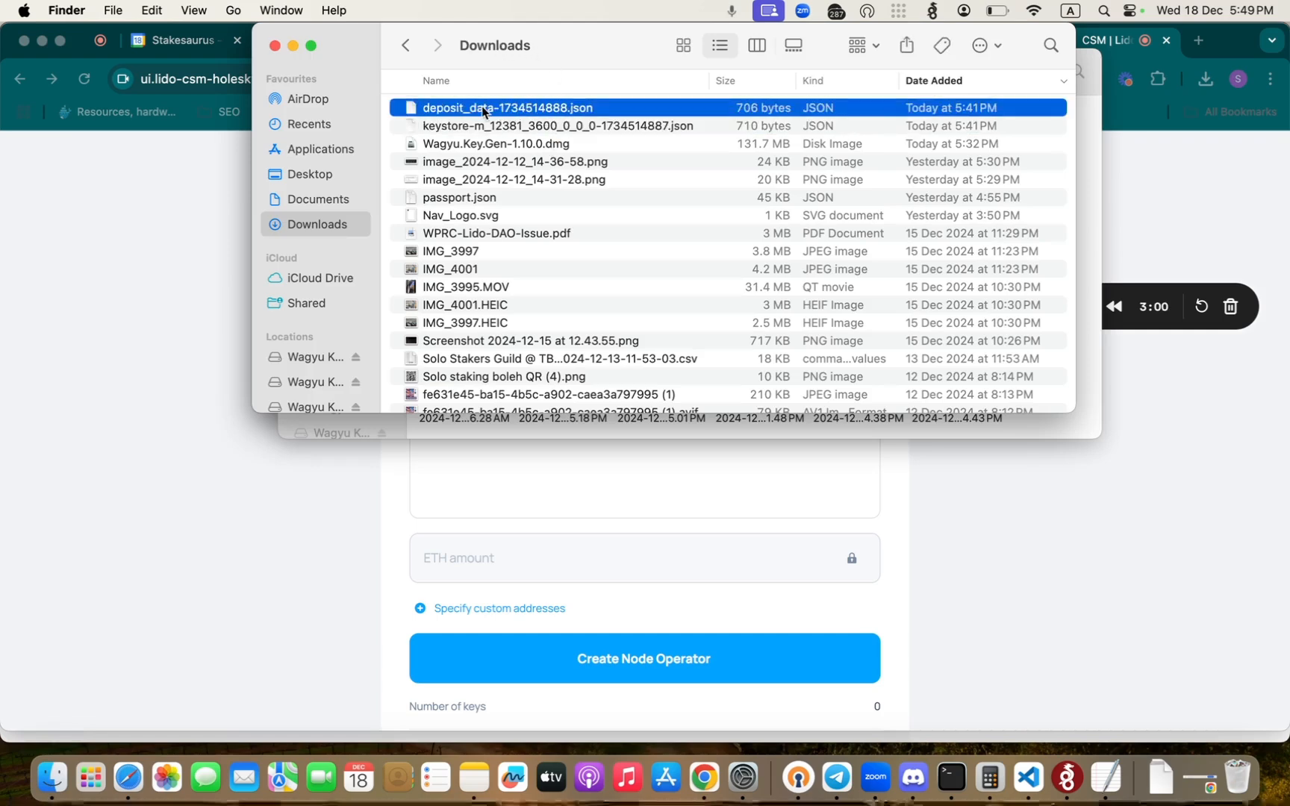
pyautogui.doubleClick(482, 110)
pyautogui.click(548, 175)
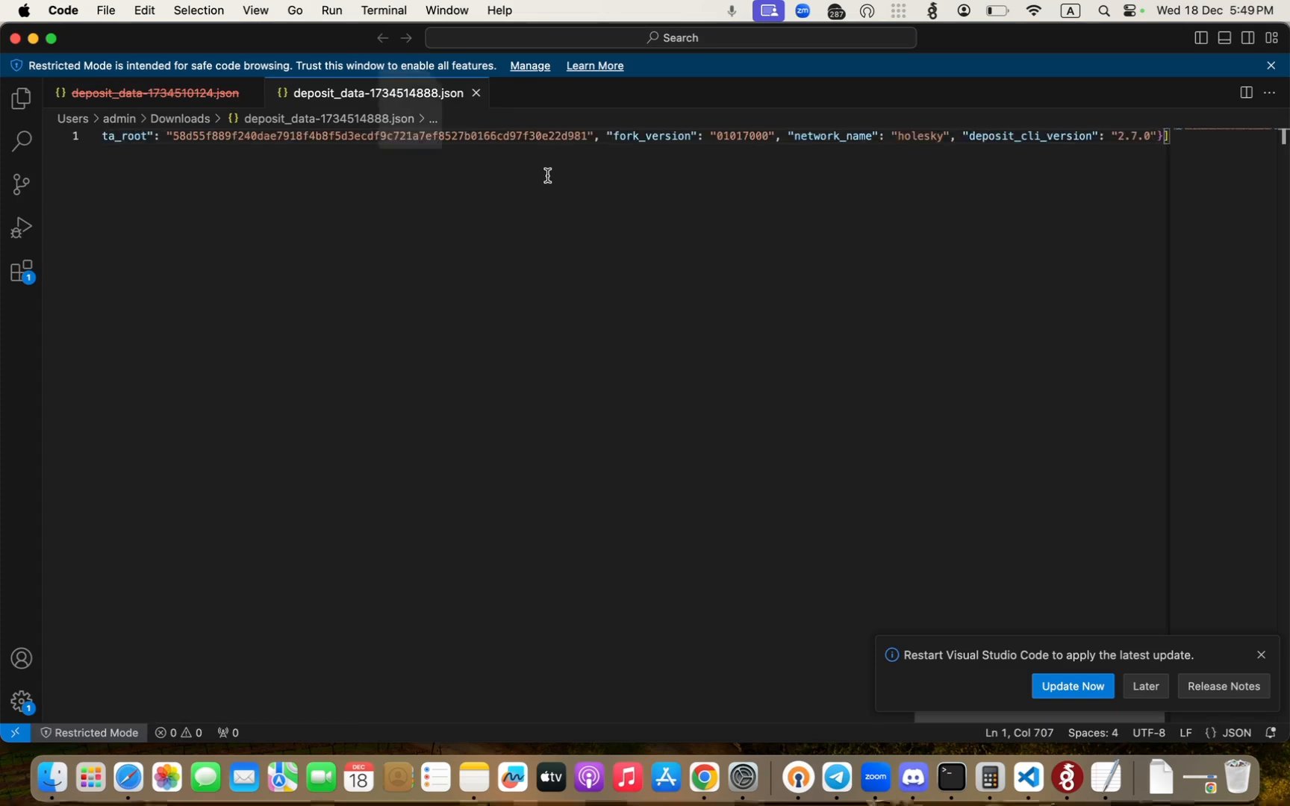
# - Copy the entire contents of deposit_data-1734514888.json into the deposit data field of the Create a Node Operator form in Chrome
pyautogui.hscroll(-15, 468, 184)
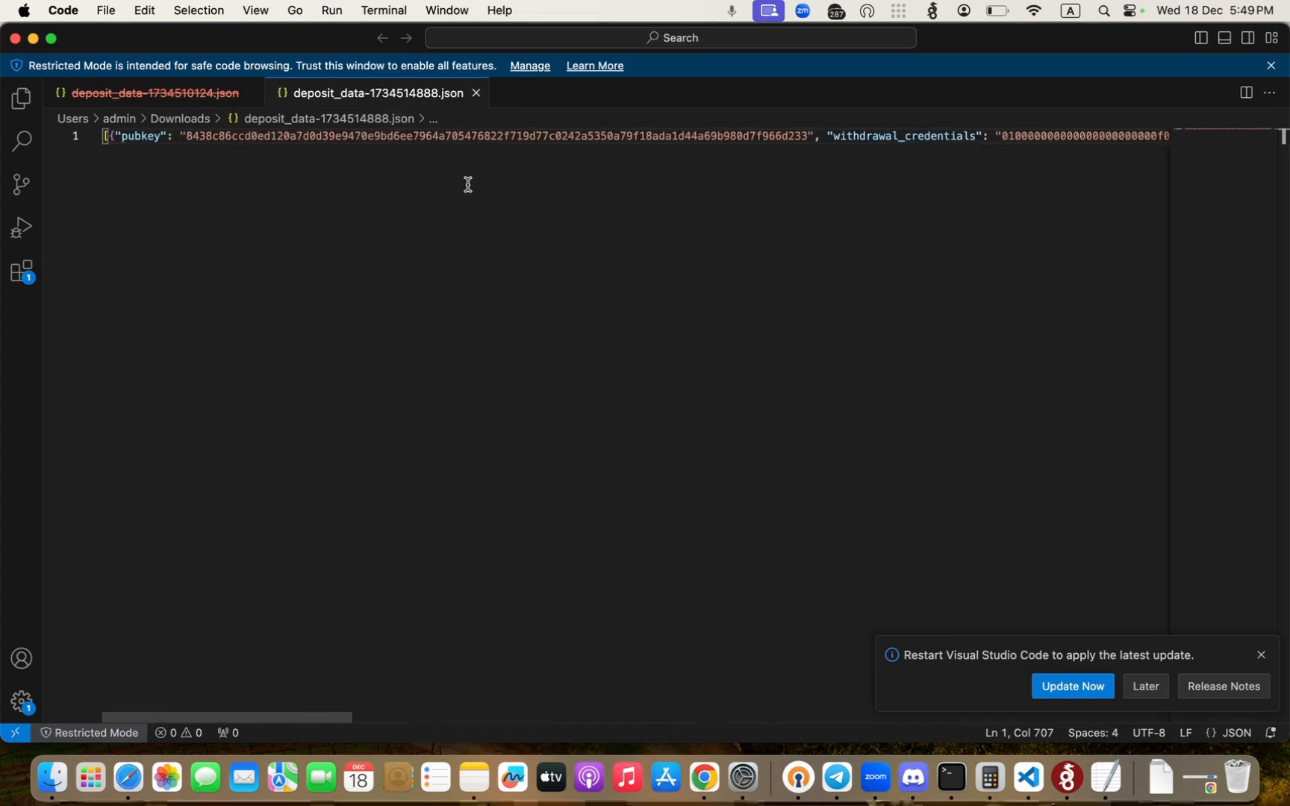
pyautogui.hscroll(15, 624, 211)
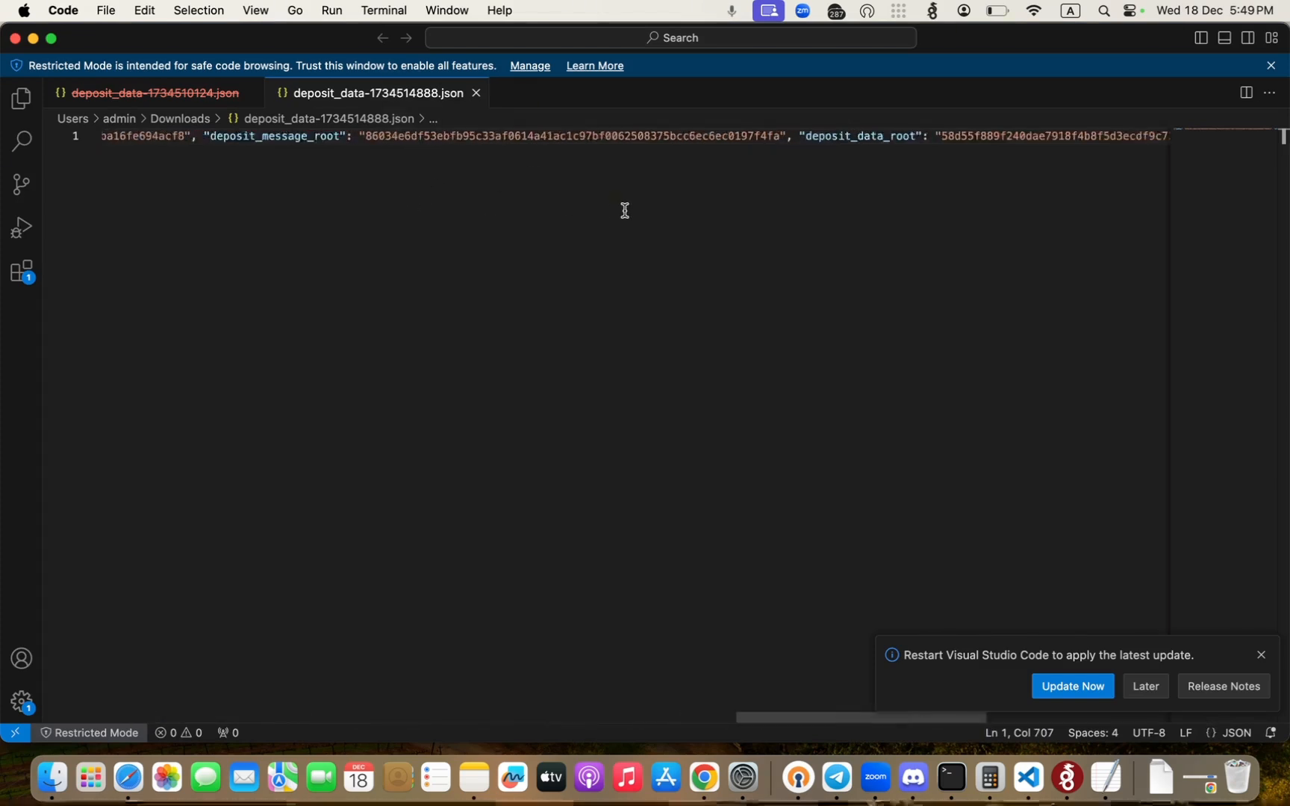
pyautogui.hscroll(-15, 625, 211)
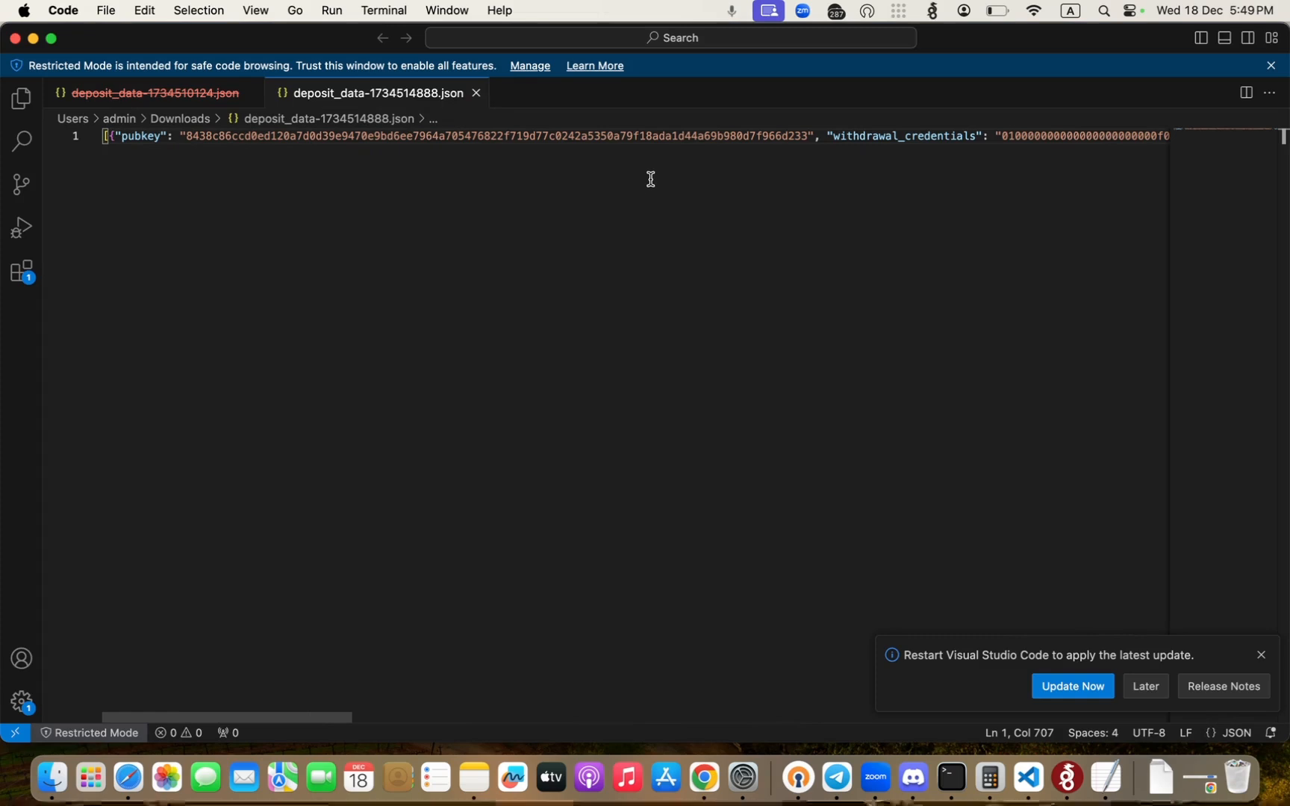
pyautogui.press('super+a')
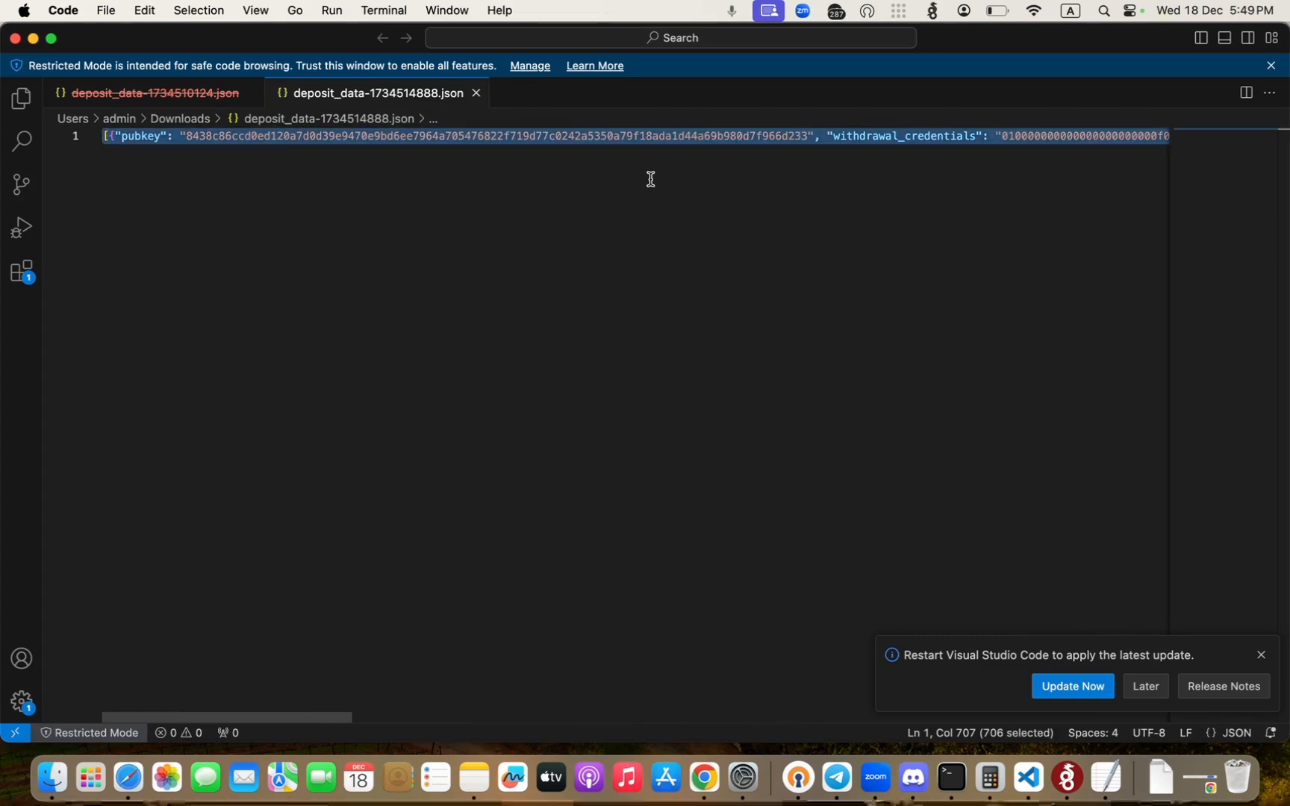
pyautogui.press('super+Tab')
pyautogui.press('super+Tab')
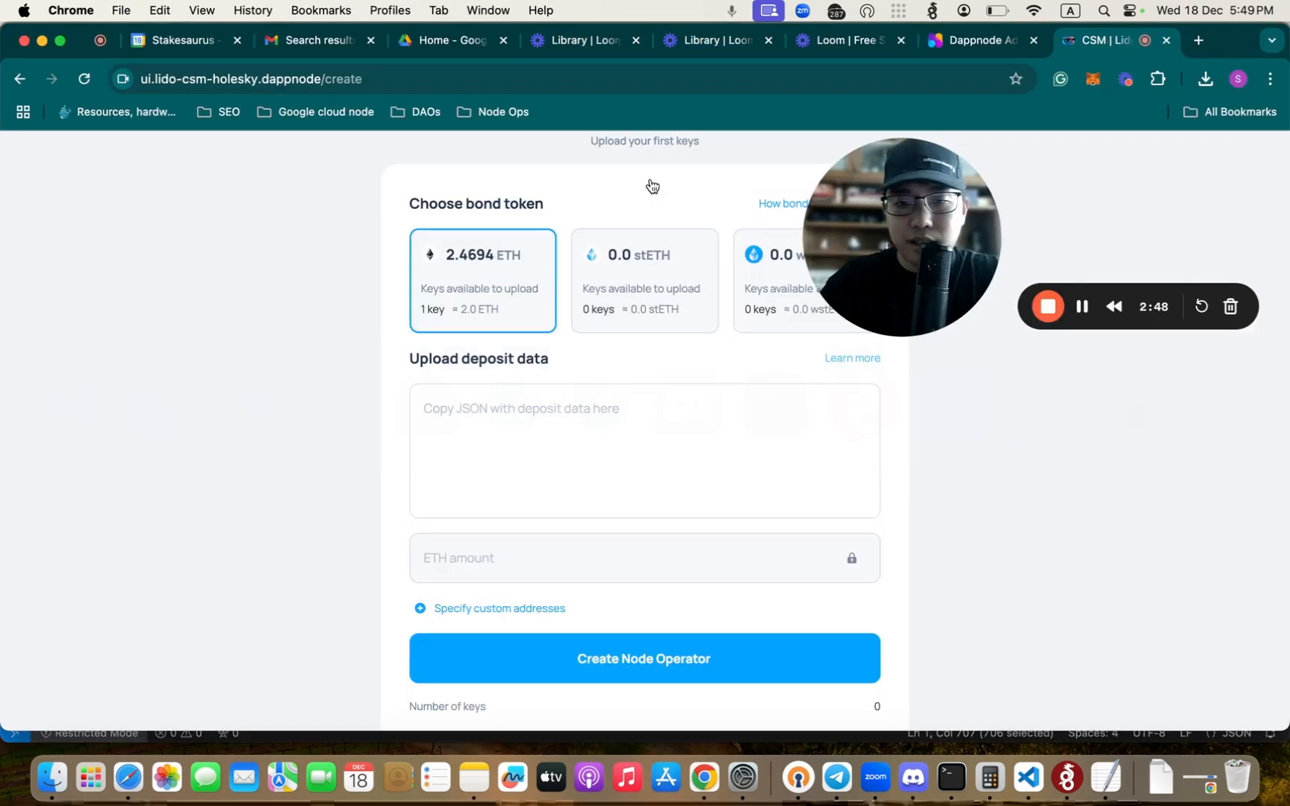
pyautogui.click(555, 393)
pyautogui.press('super+v')
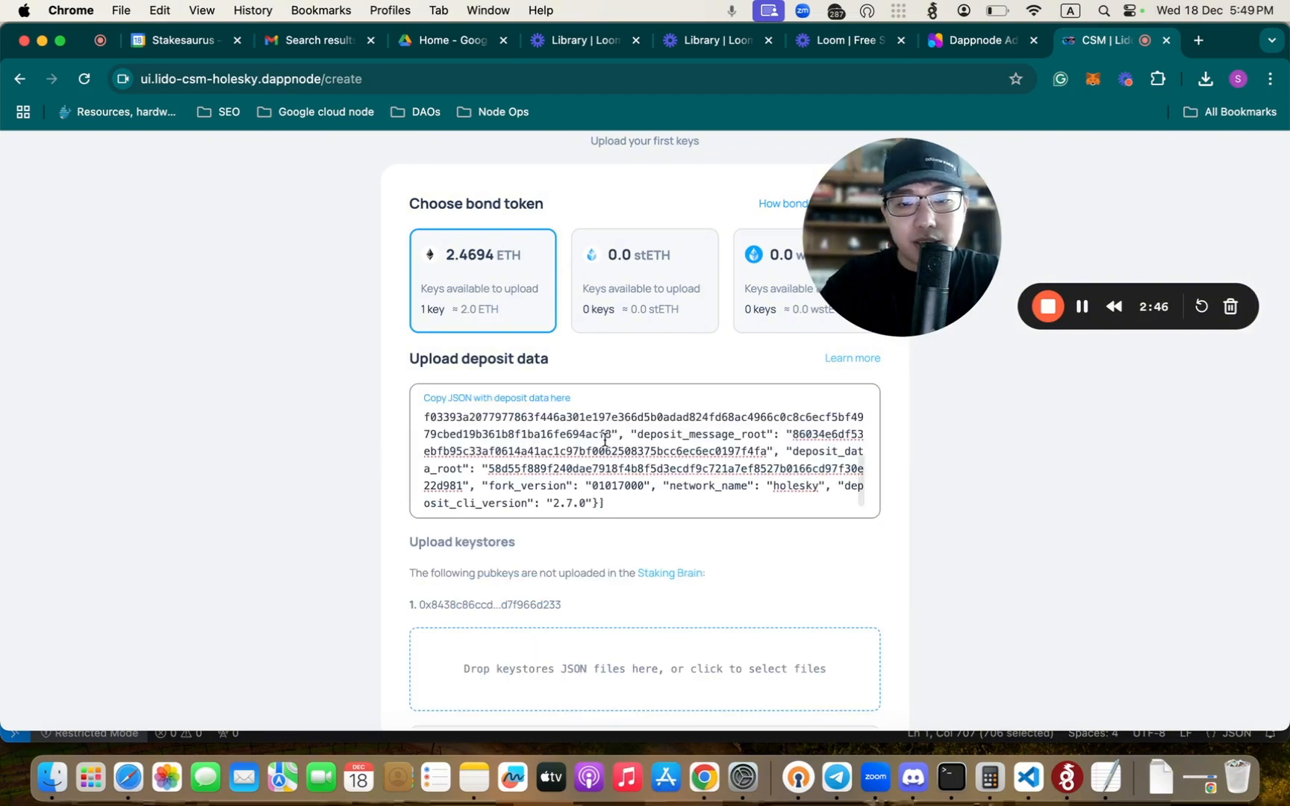
pyautogui.scroll(4, 644, 446)
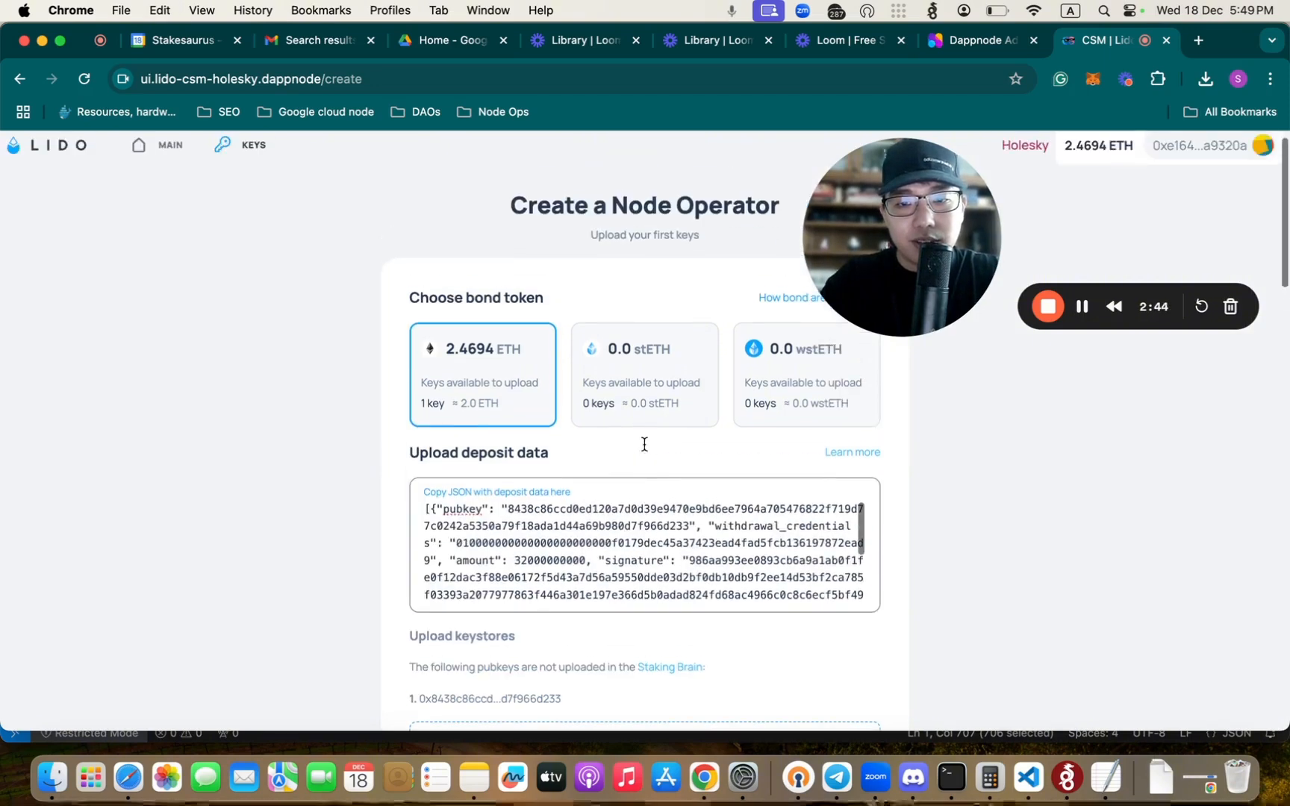
# - Add keystore-m_12381_3600_0_0_0-1734514887.json from Finder's Downloads folder to the form's keystore upload area
pyautogui.scroll(-4, 644, 445)
pyautogui.scroll(-5, 644, 445)
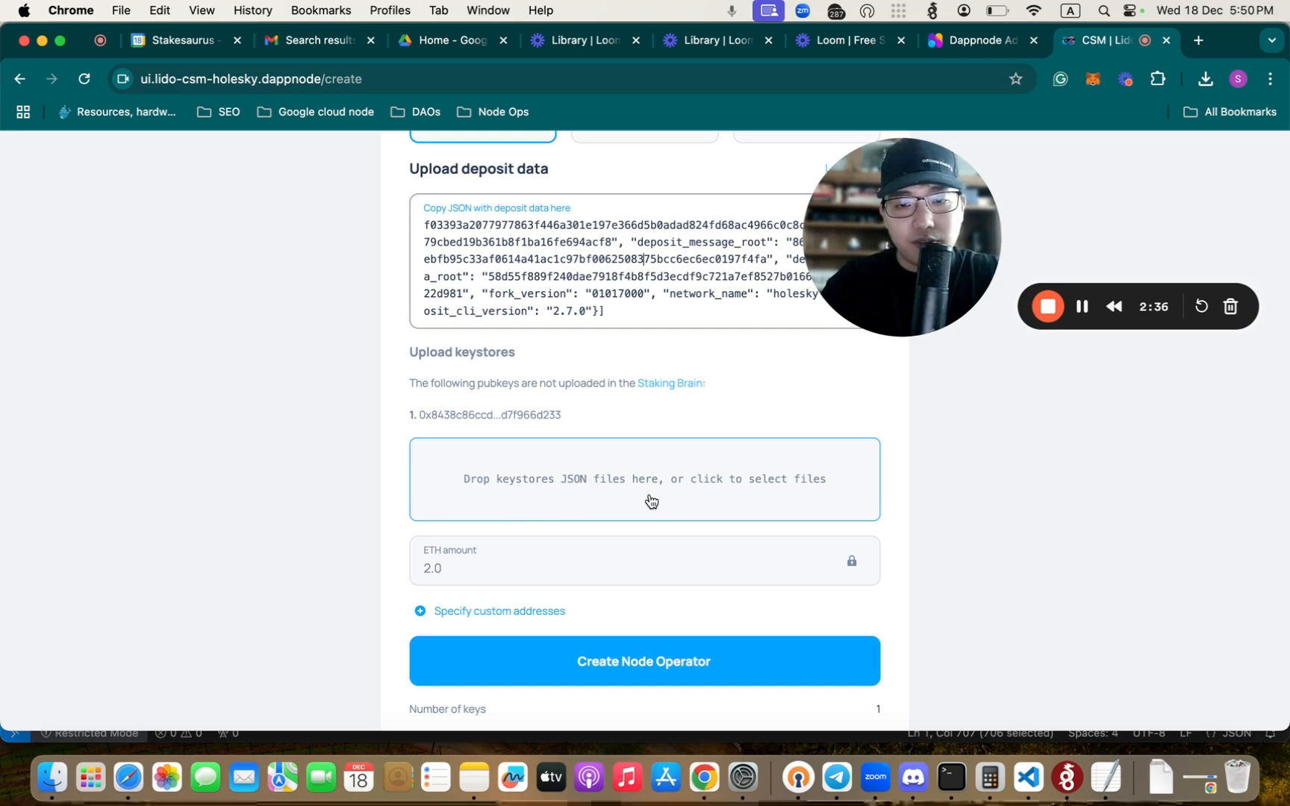
pyautogui.press('super+Tab')
pyautogui.press('super+Tab')
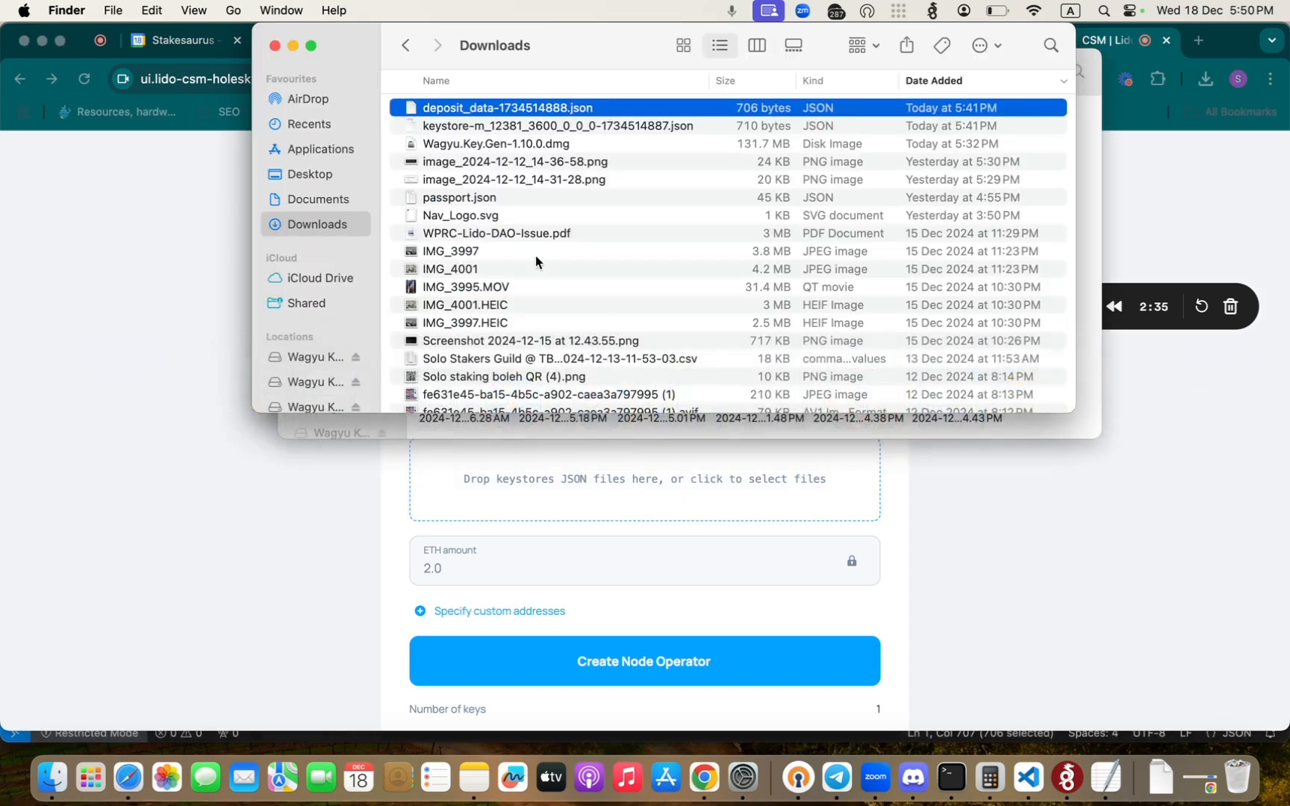
pyautogui.click(509, 127)
pyautogui.moveTo(480, 130); pyautogui.dragTo(533, 483)
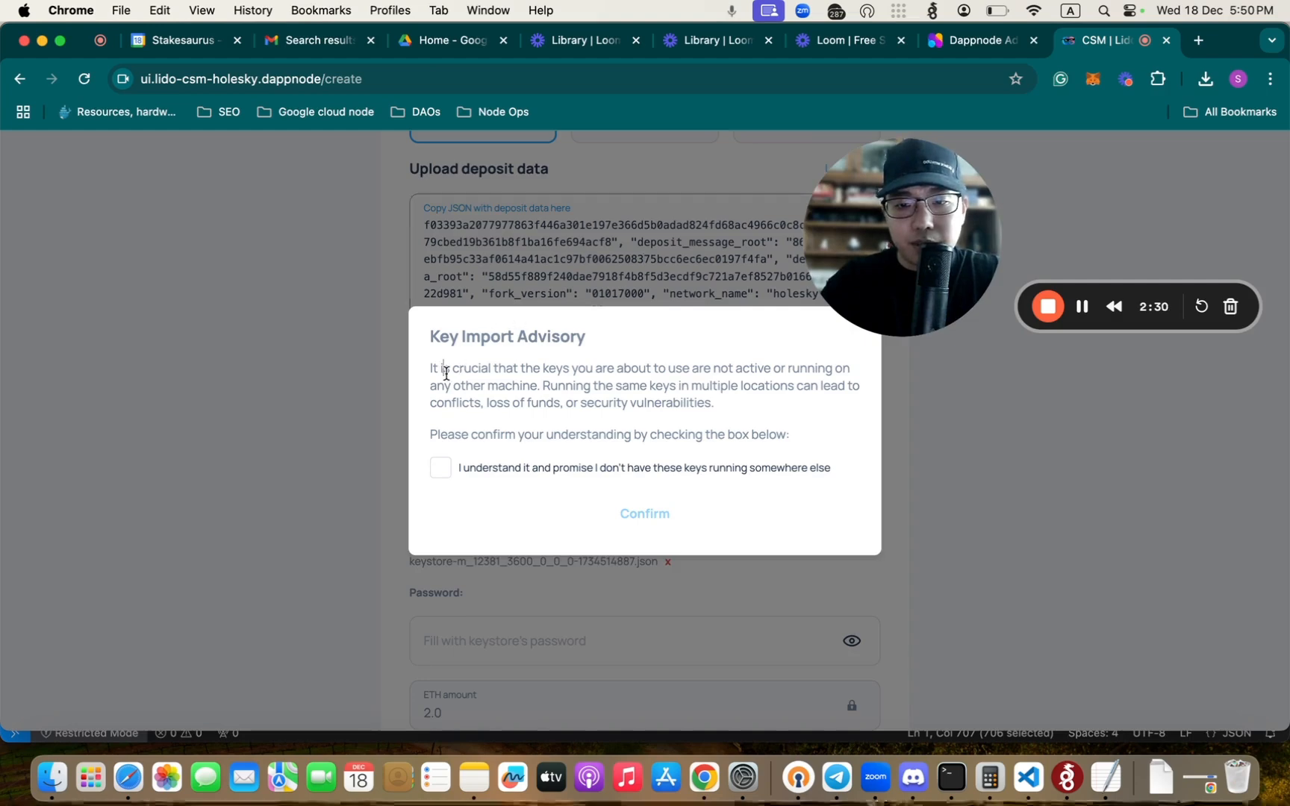
# - Read the Key Import Advisory, acknowledge that these keys are not running somewhere else, and confirm it
pyautogui.moveTo(444, 369); pyautogui.dragTo(777, 415)
pyautogui.click(730, 391)
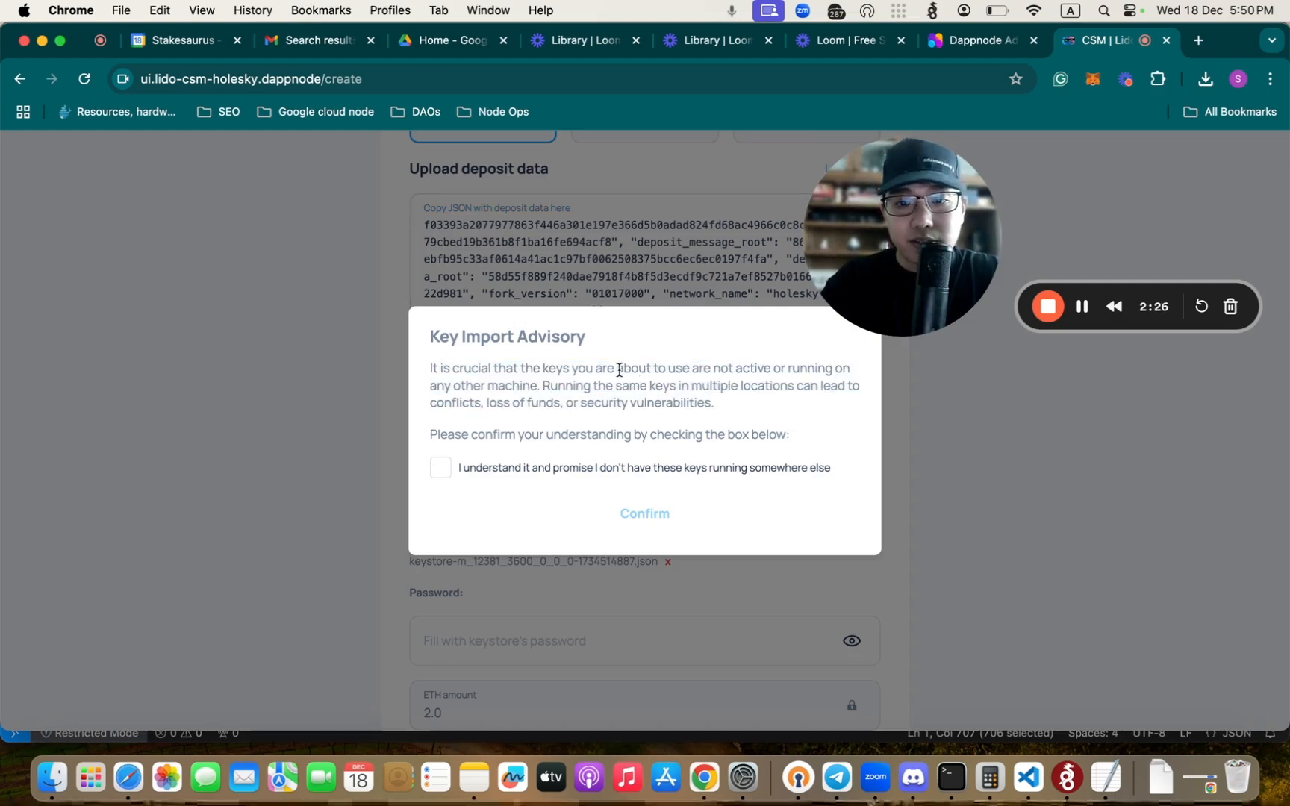
pyautogui.moveTo(619, 370); pyautogui.dragTo(666, 382)
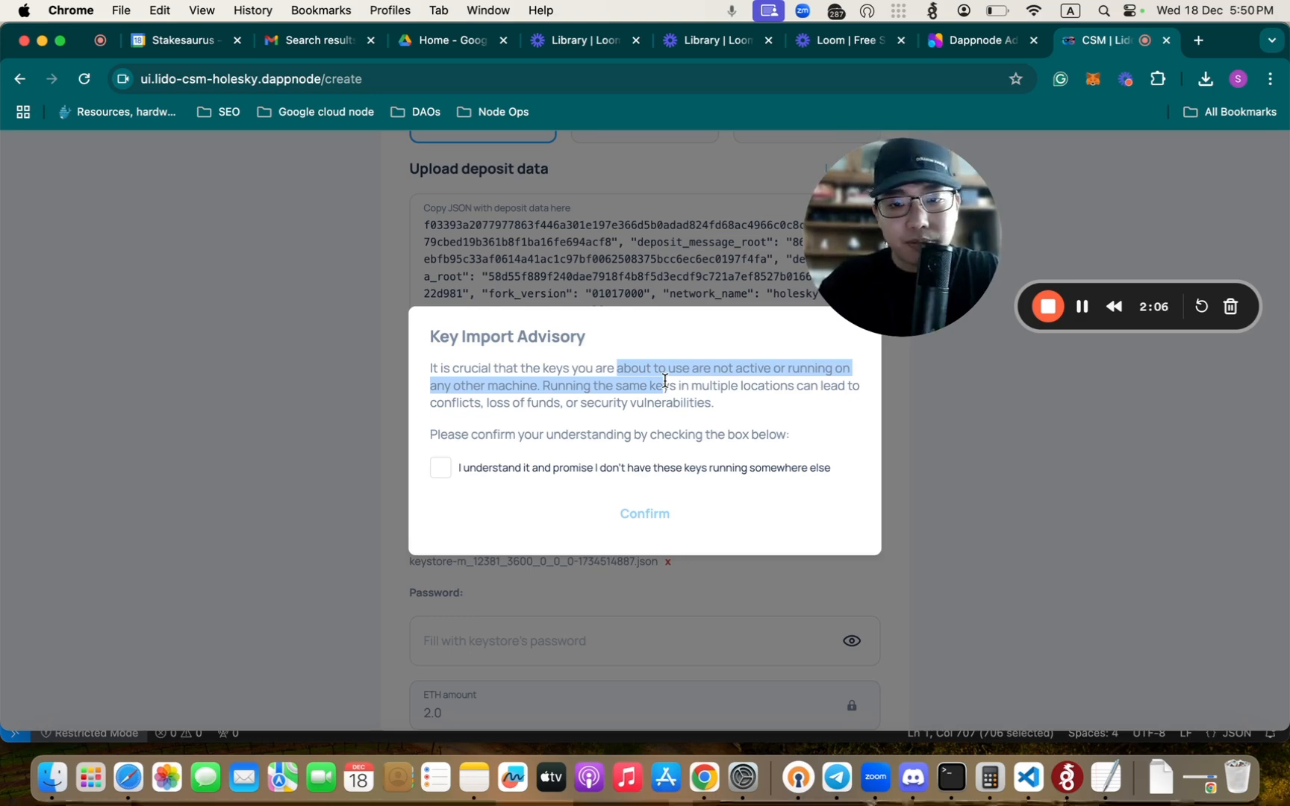
pyautogui.click(440, 470)
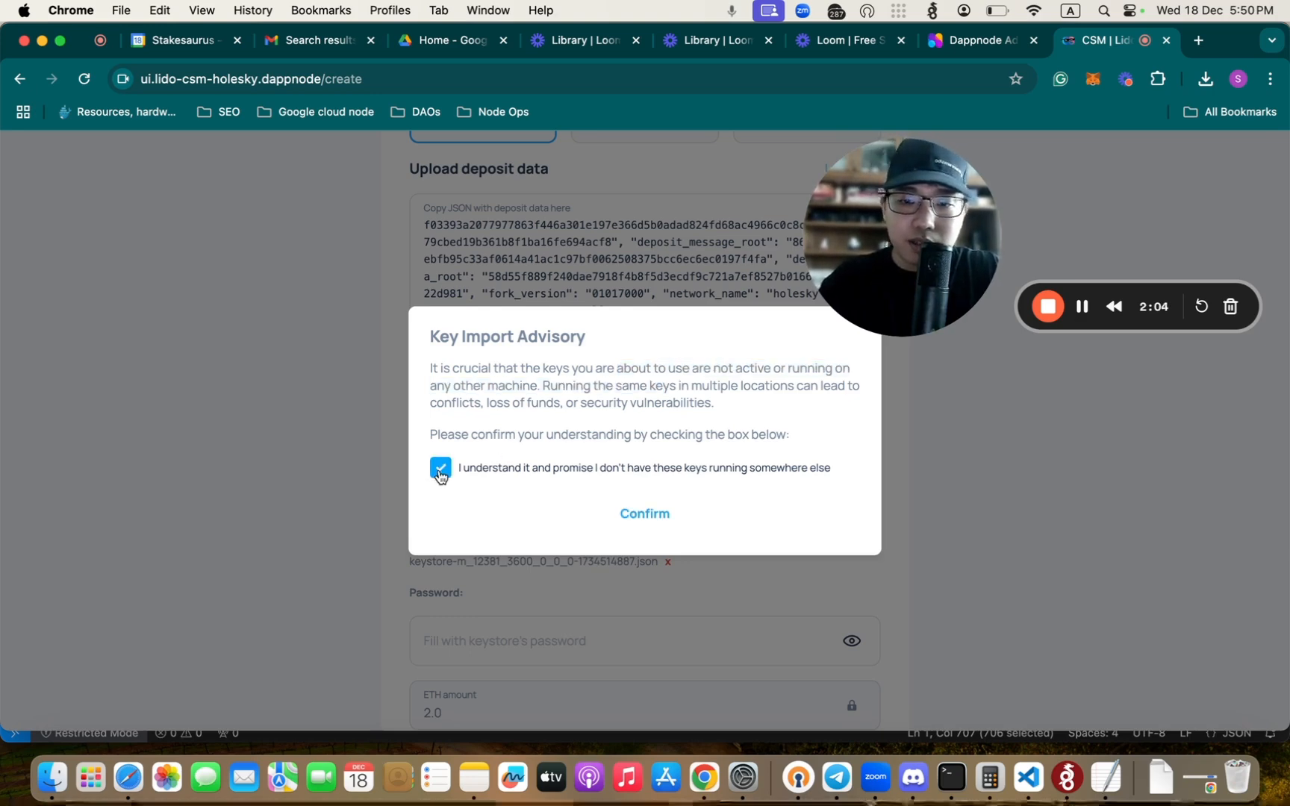
pyautogui.click(657, 520)
# - Enter the keystore's password in the password field below the uploaded keystore file
pyautogui.scroll(-3, 746, 550)
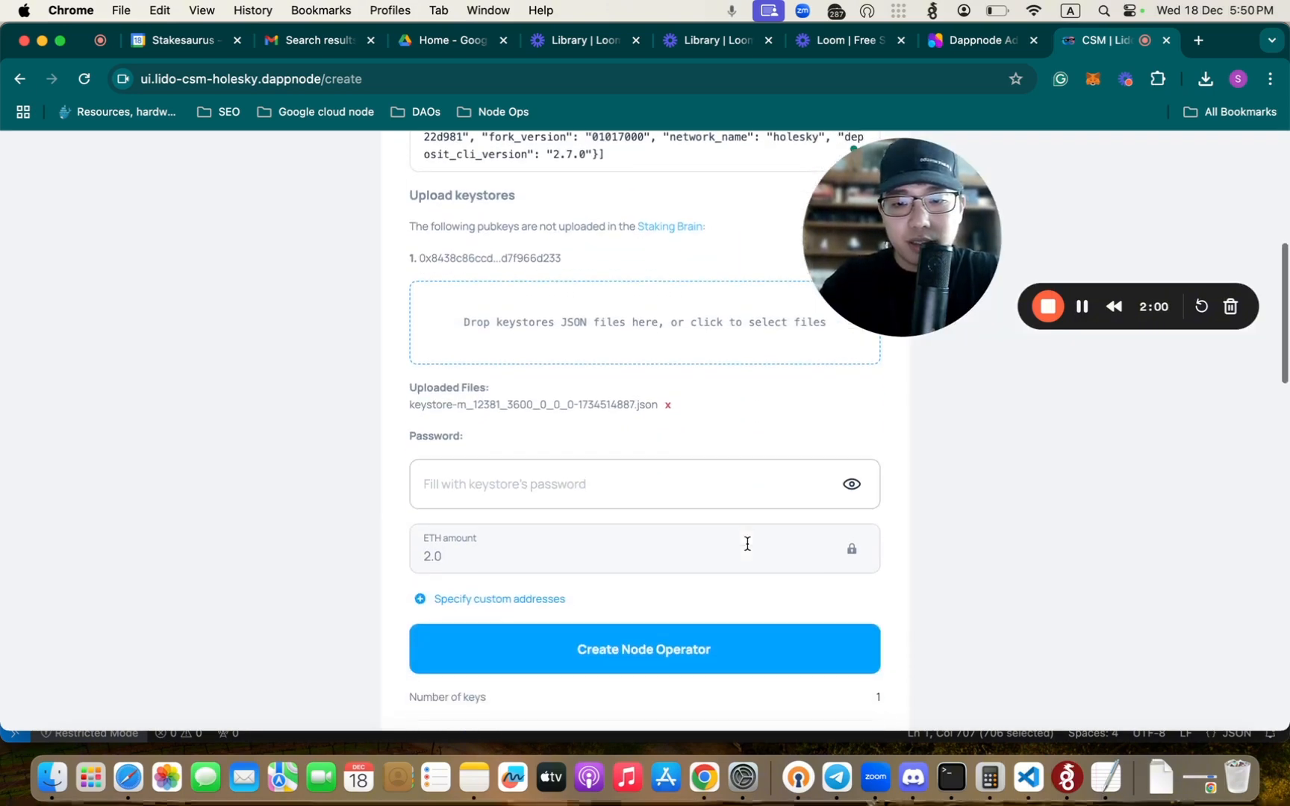
pyautogui.click(696, 483)
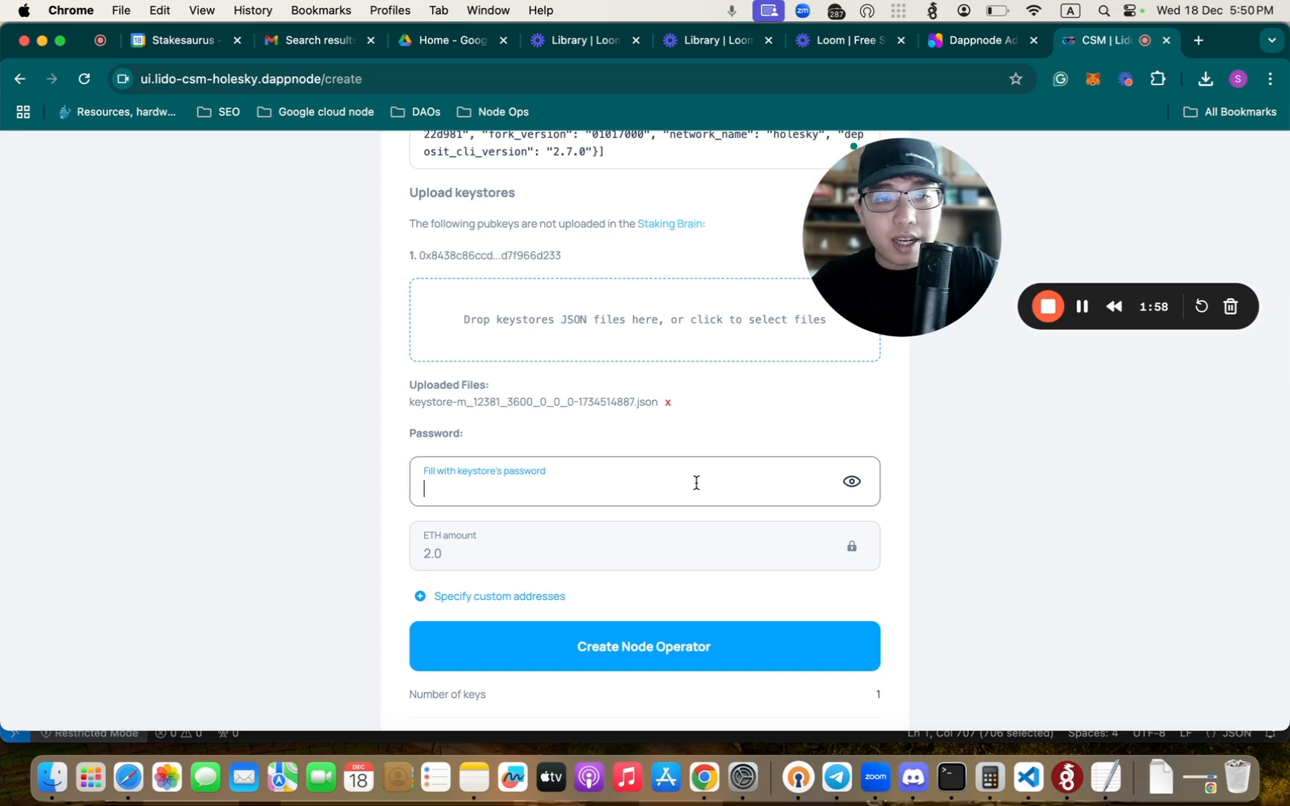
pyautogui.write('••••••••')
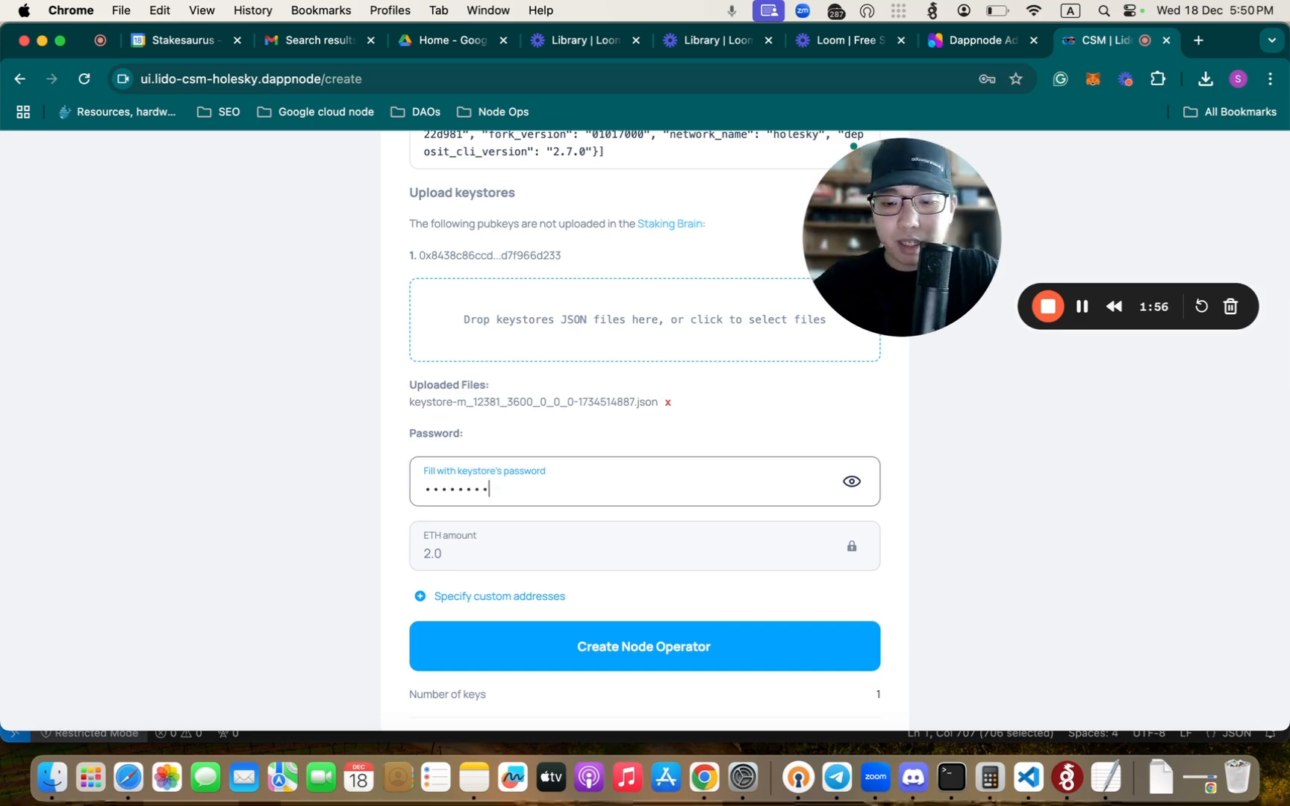
pyautogui.write('••••')
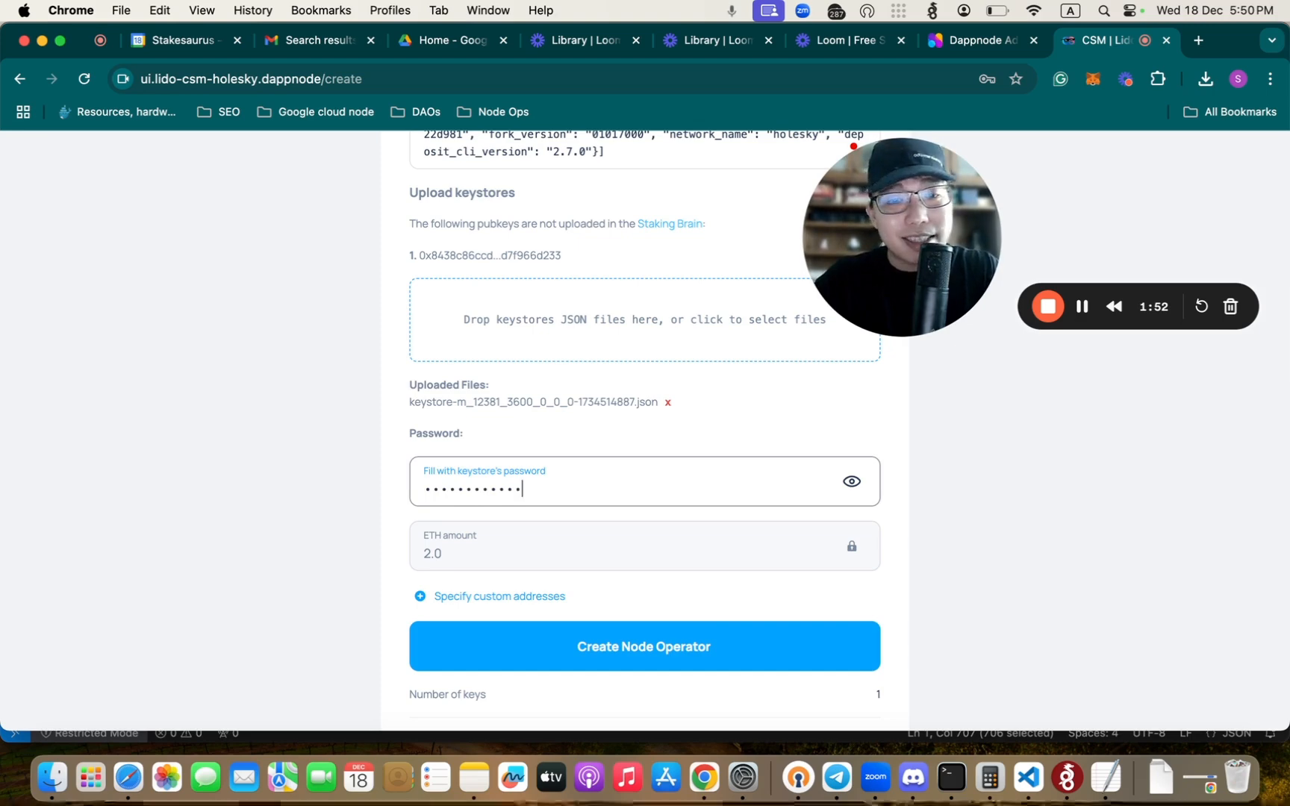
# - Review the completed form, then create the node operator and approve the 2 ETH deposit transaction in MetaMask
pyautogui.scroll(-3, 679, 403)
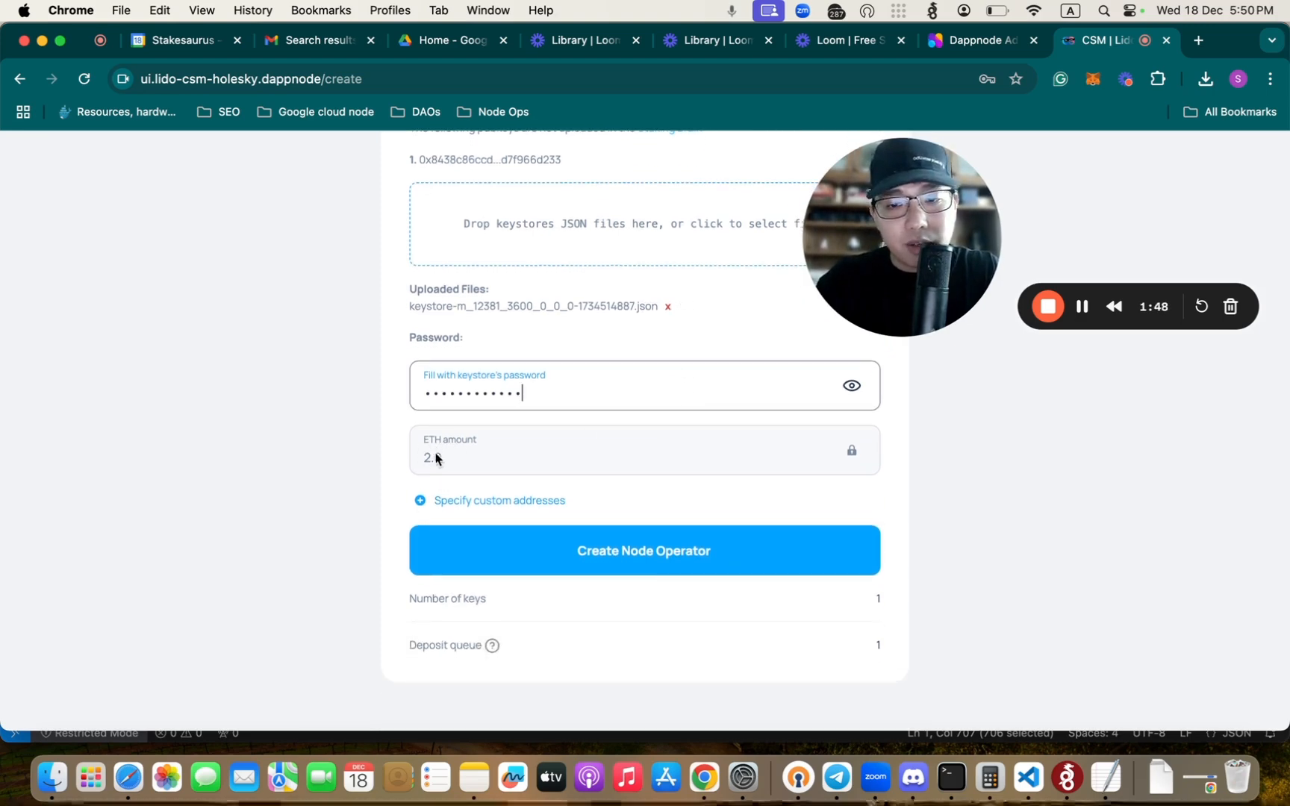
pyautogui.scroll(1, 500, 458)
pyautogui.scroll(10, 500, 458)
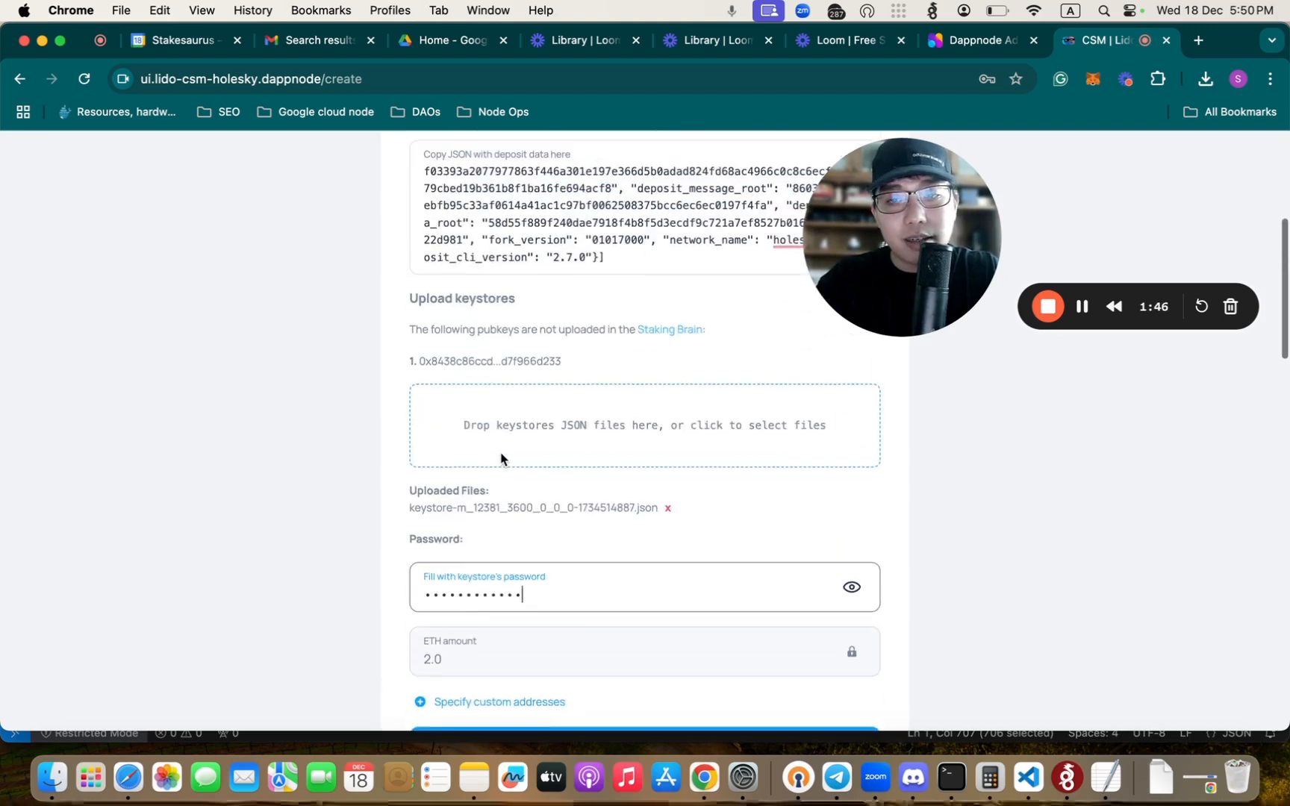
pyautogui.scroll(-1, 500, 448)
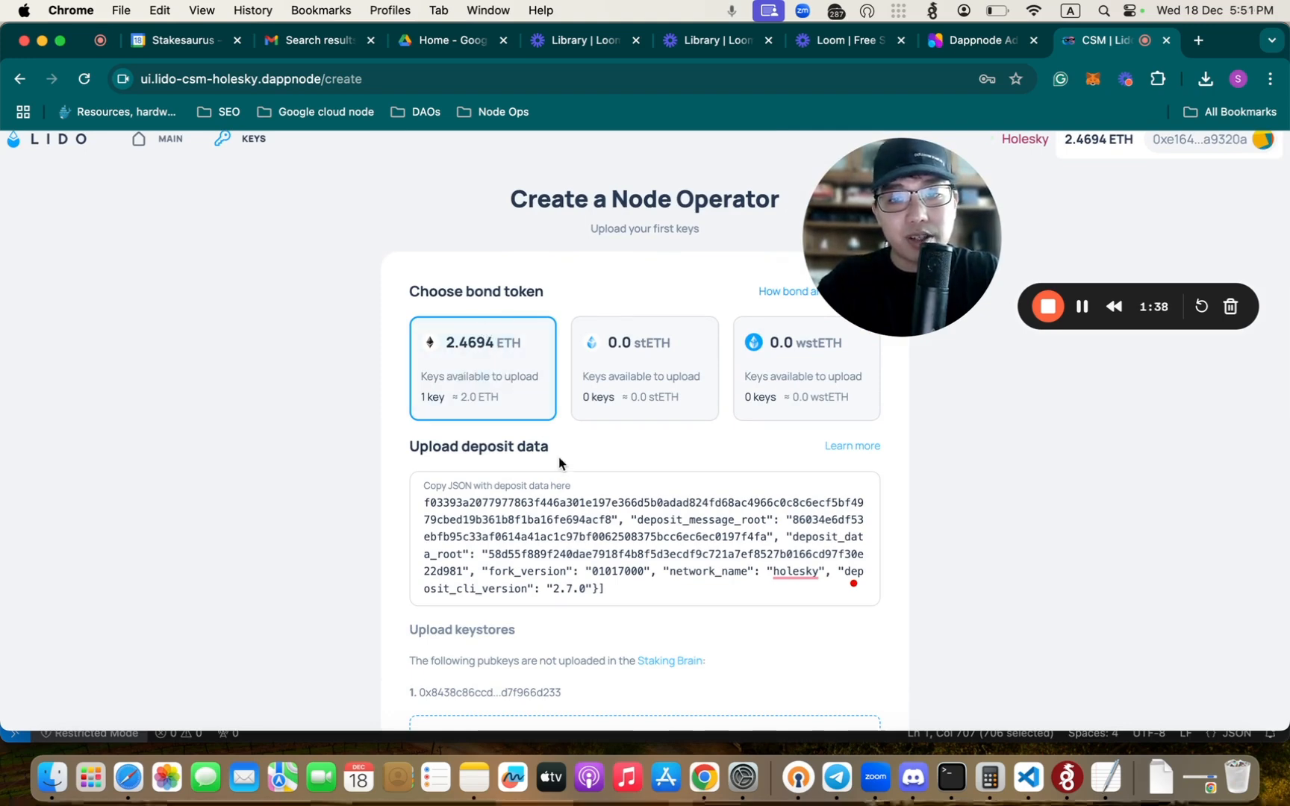
pyautogui.scroll(-10, 558, 459)
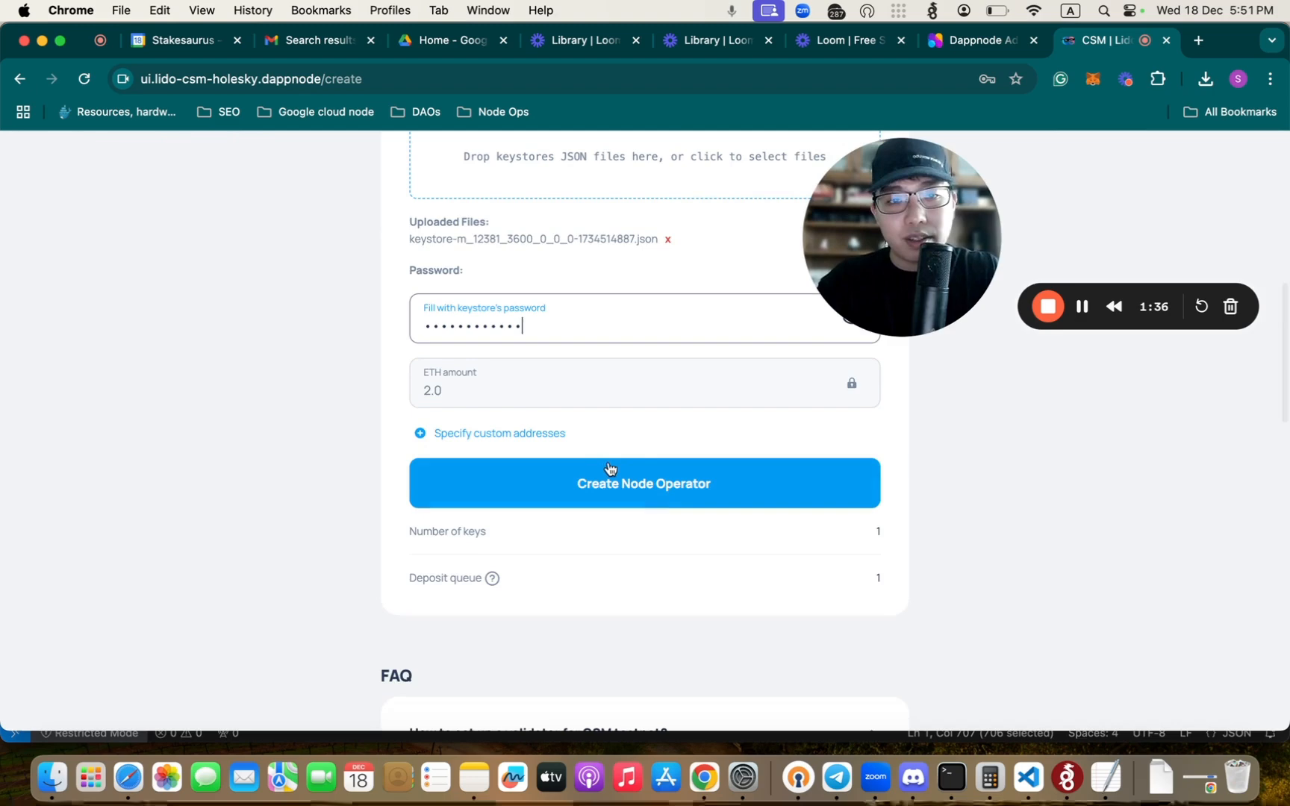
pyautogui.click(647, 490)
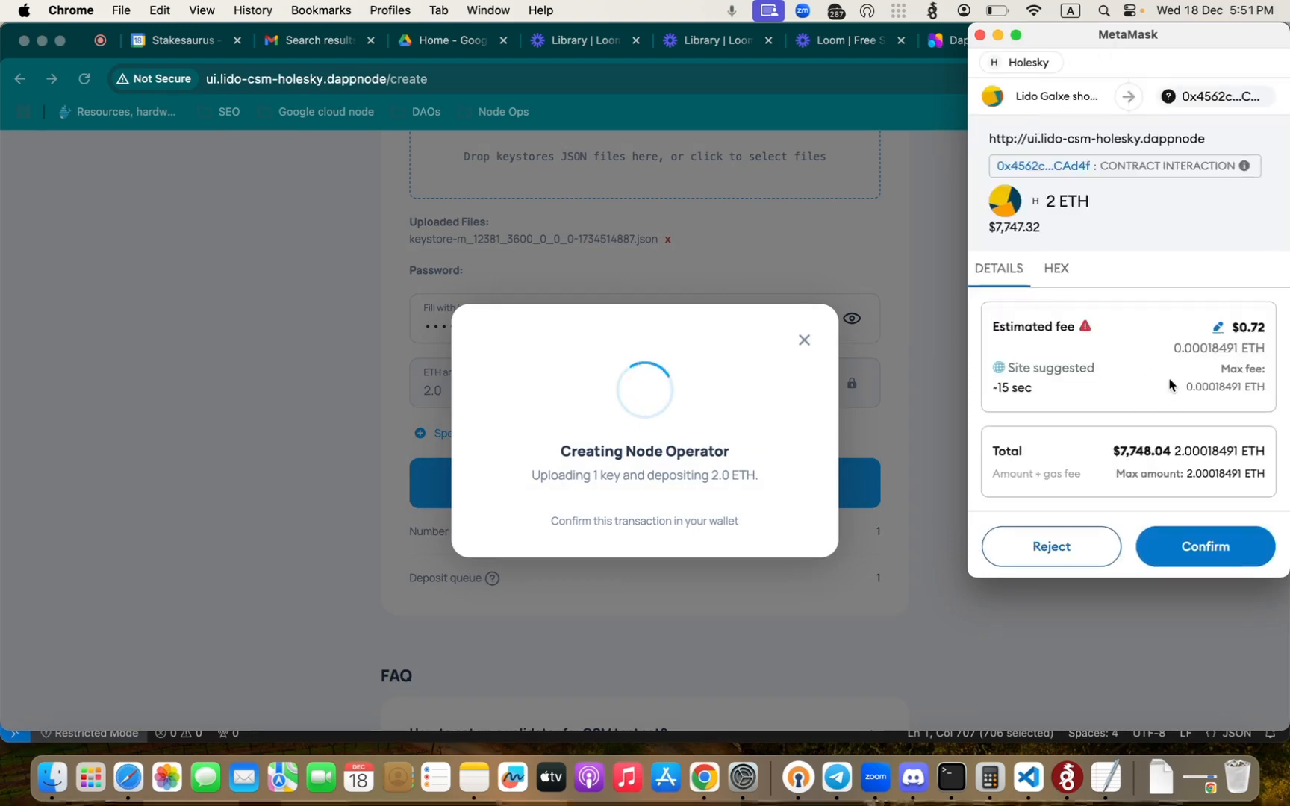
pyautogui.click(1197, 547)
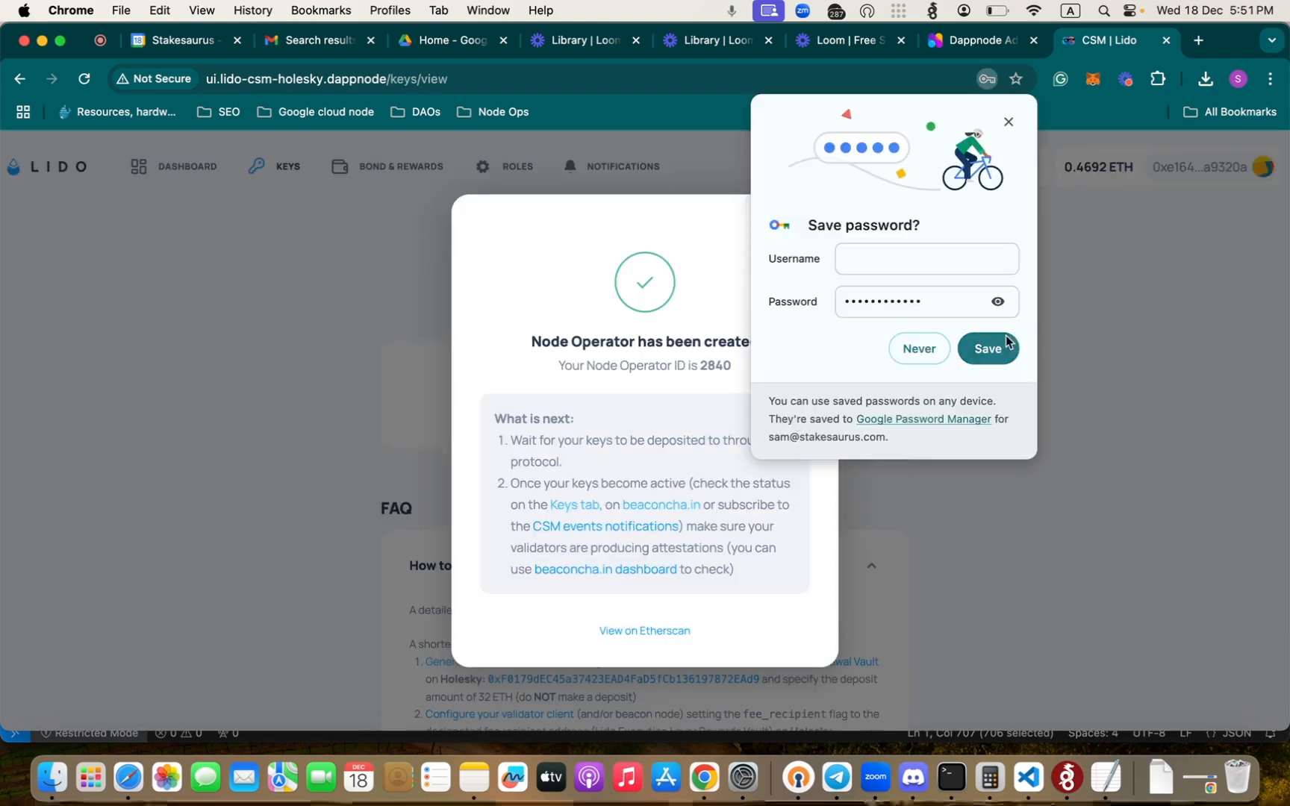
# - Save the keystore password in the browser and read the node operator creation notice with its next steps
pyautogui.click(1004, 348)
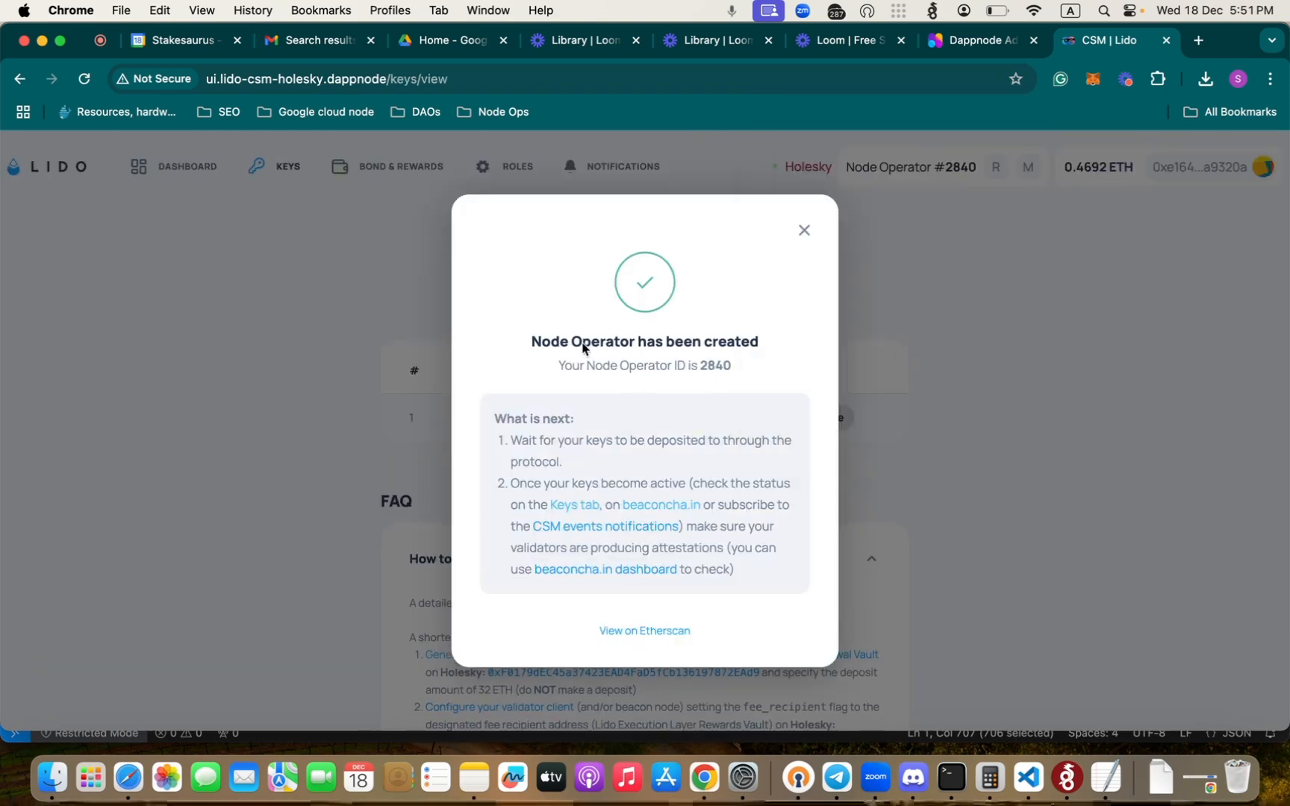
pyautogui.moveTo(540, 341); pyautogui.dragTo(731, 364)
pyautogui.click(749, 364)
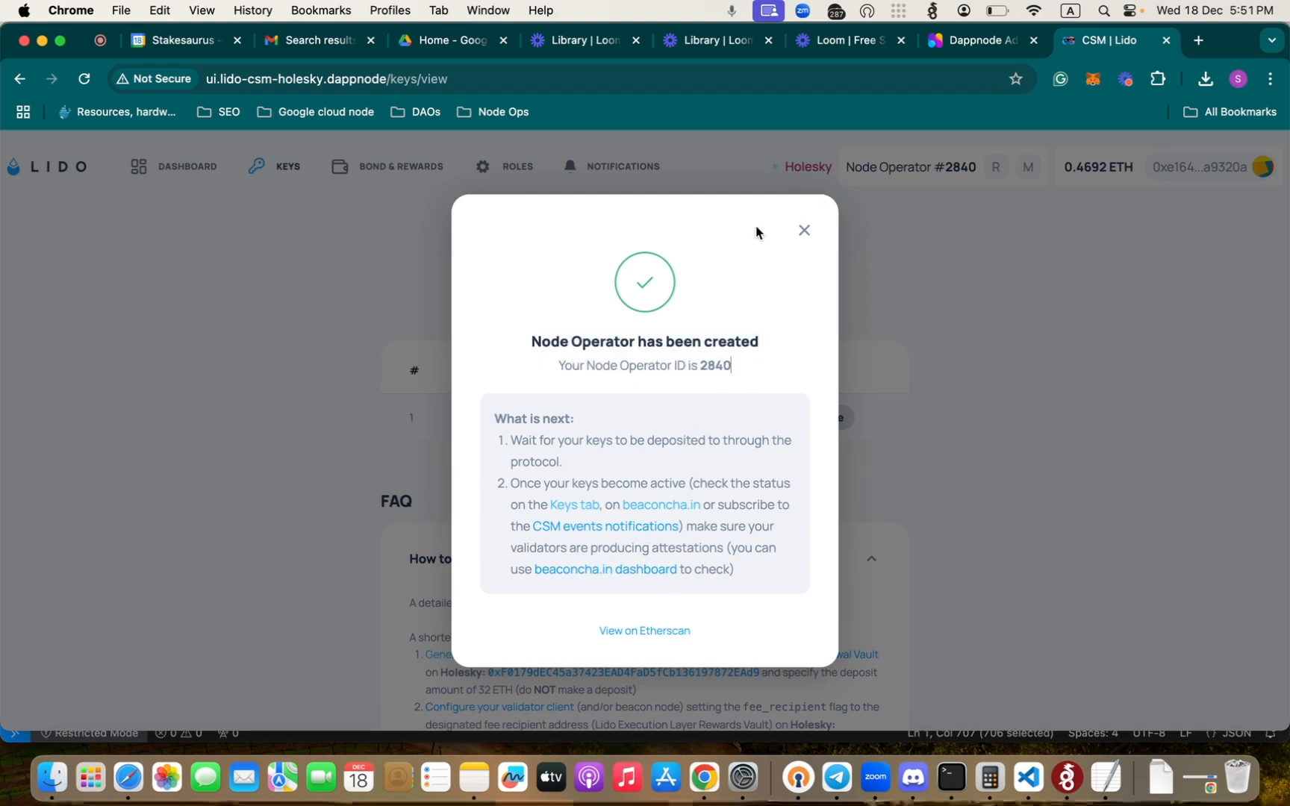
pyautogui.moveTo(512, 440); pyautogui.dragTo(616, 462)
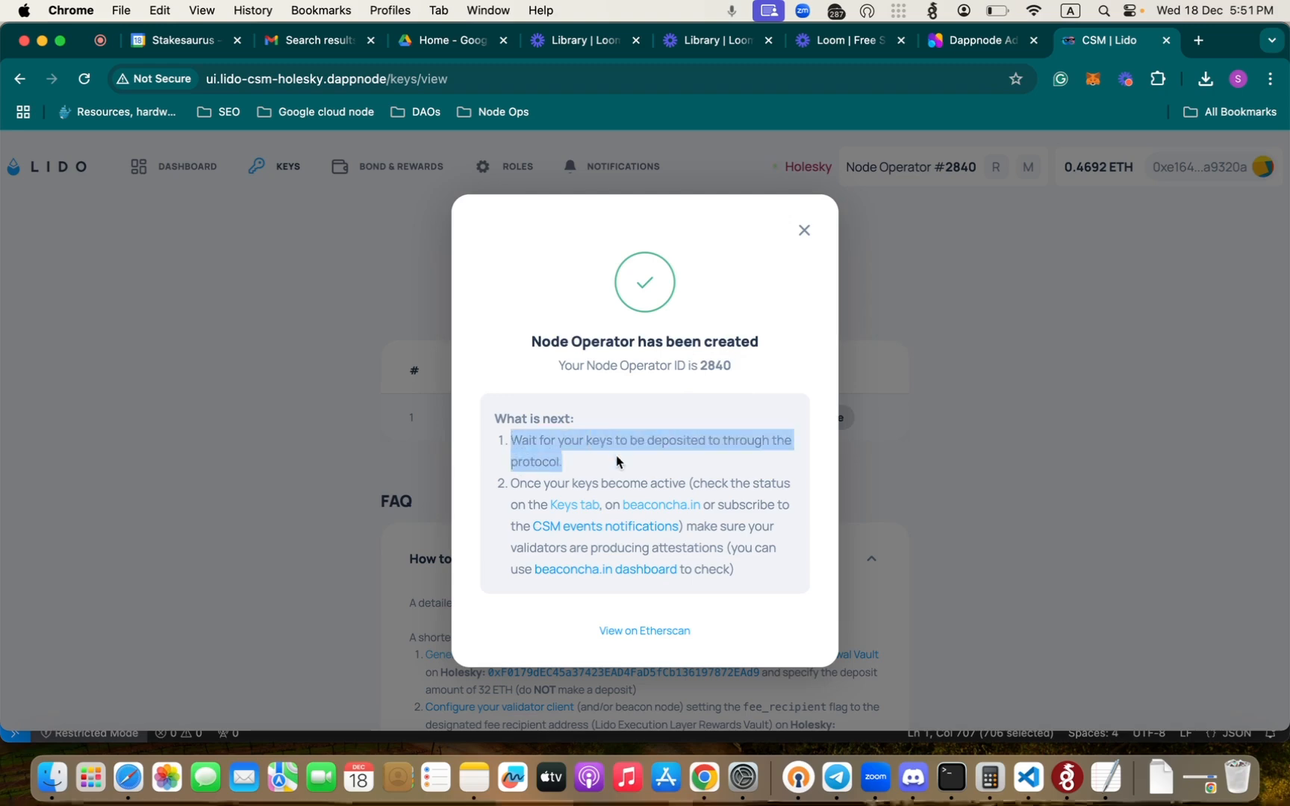
pyautogui.click(618, 461)
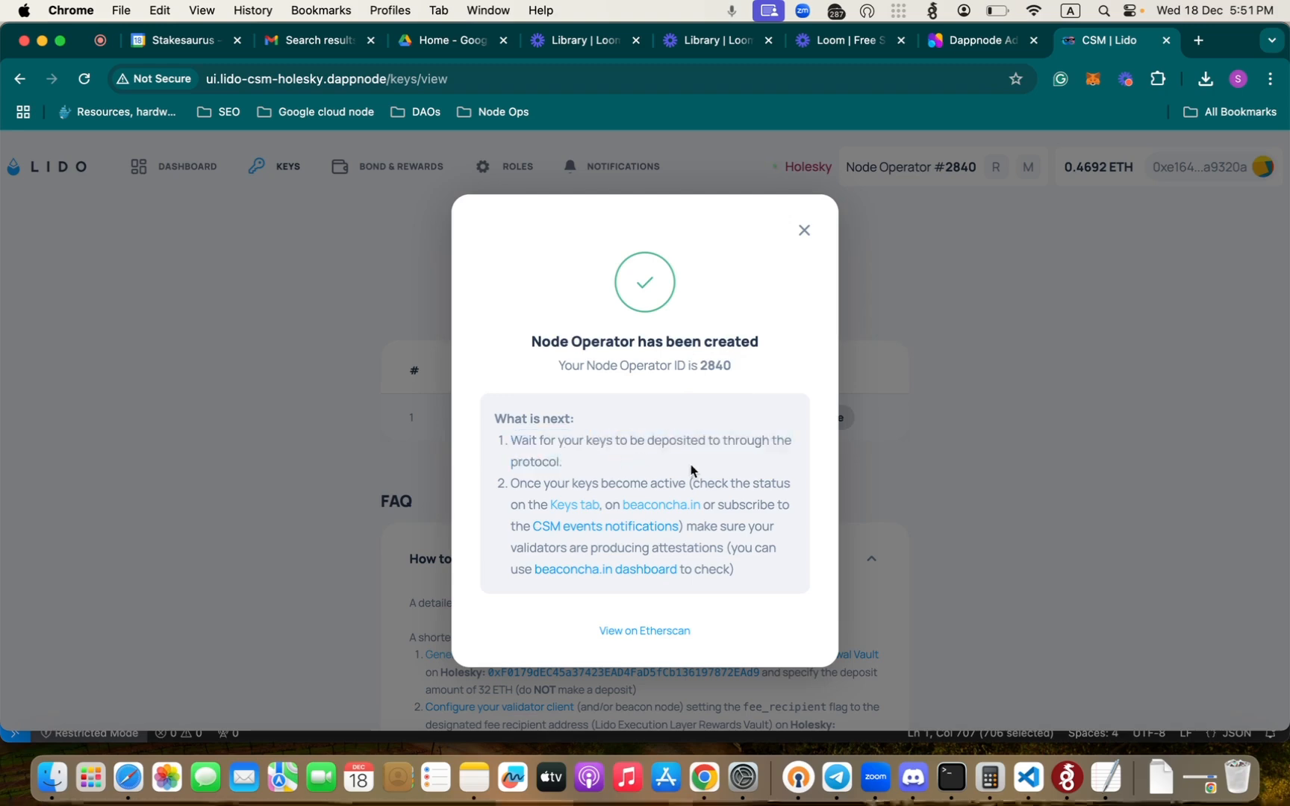
pyautogui.click(741, 487)
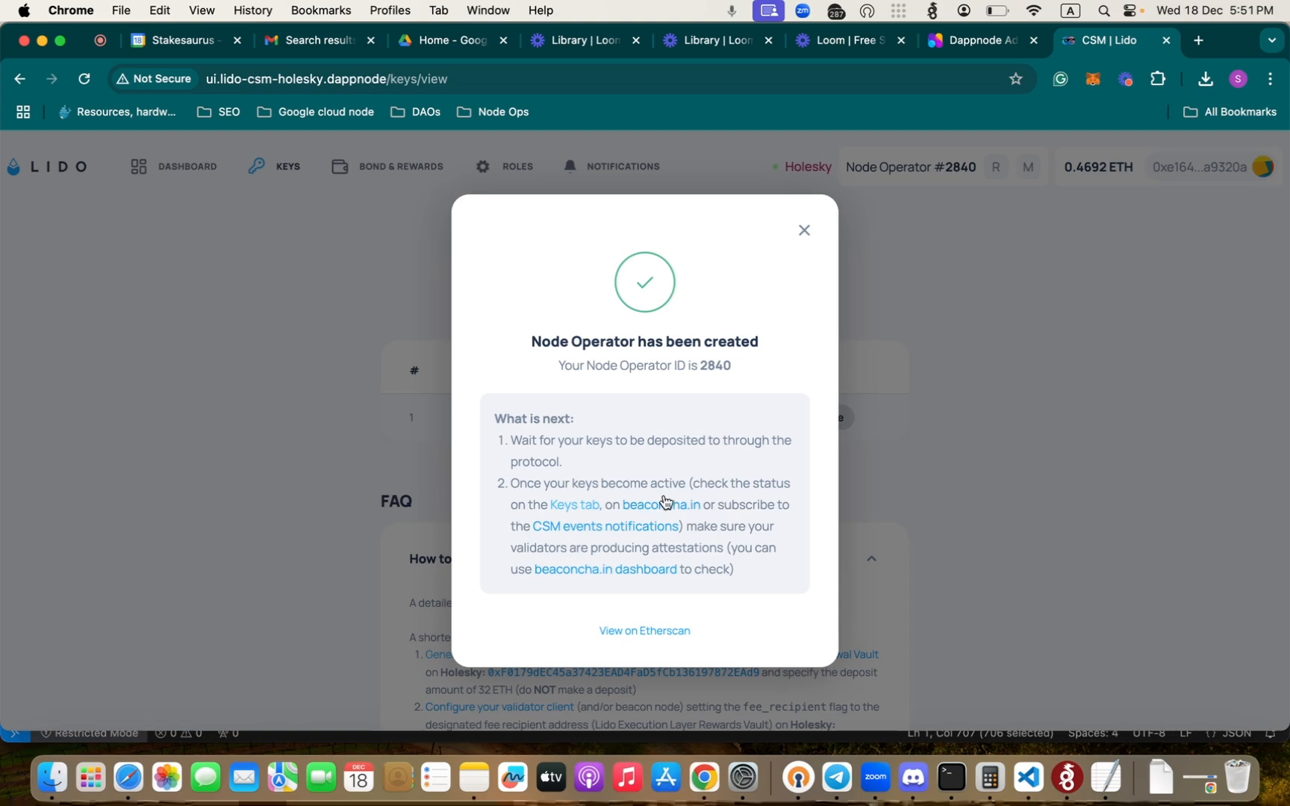
# - Open the Keys tab, beaconcha.in and CSM events notifications links in separate browser tabs, and close the creation notice
pyautogui.rightClick(577, 506)
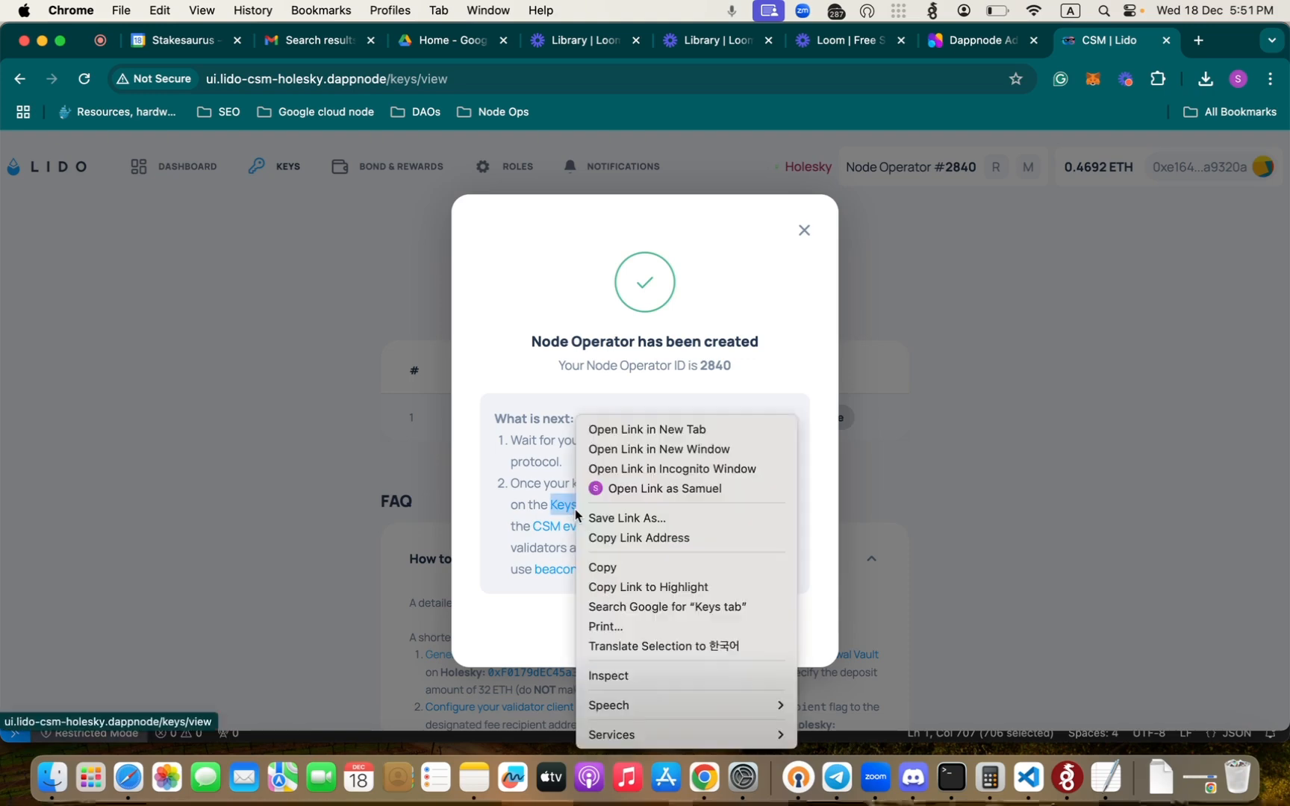
pyautogui.click(654, 430)
pyautogui.rightClick(649, 513)
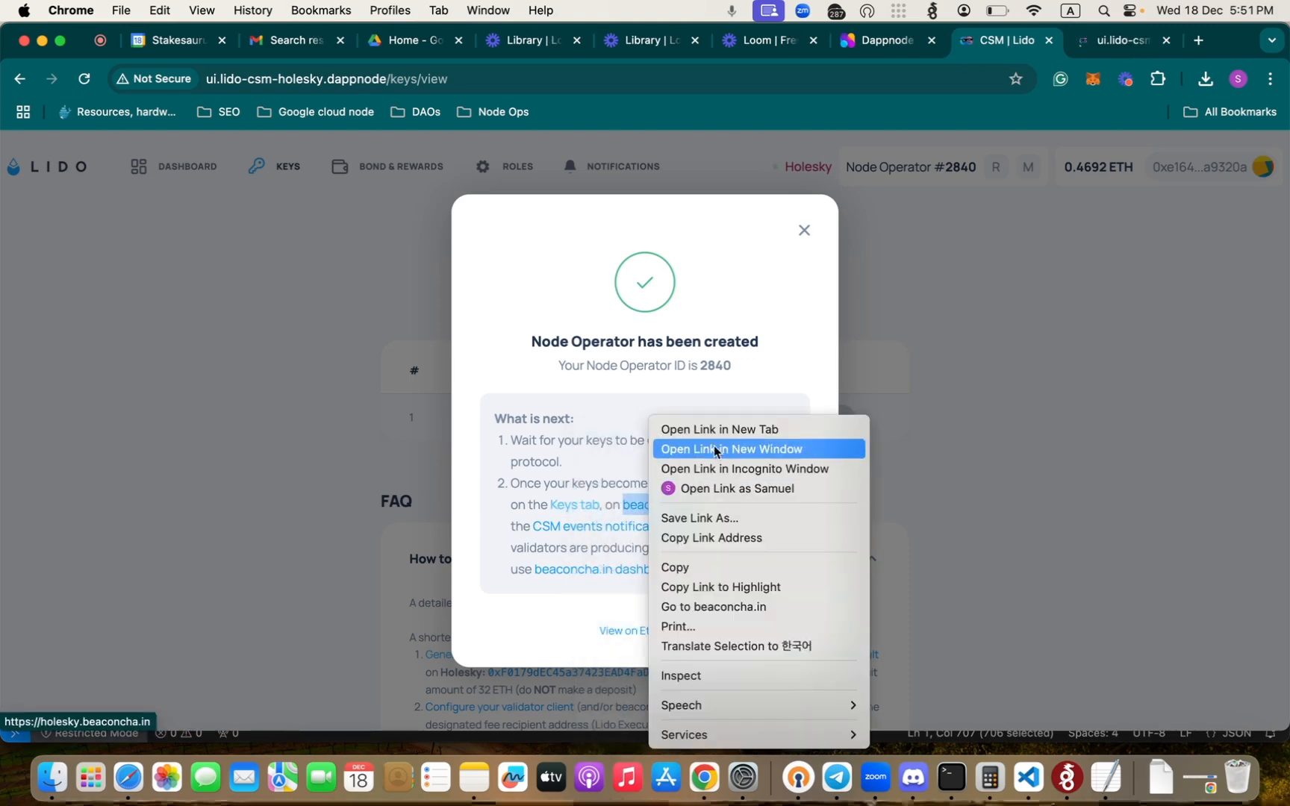
pyautogui.click(718, 431)
pyautogui.rightClick(606, 527)
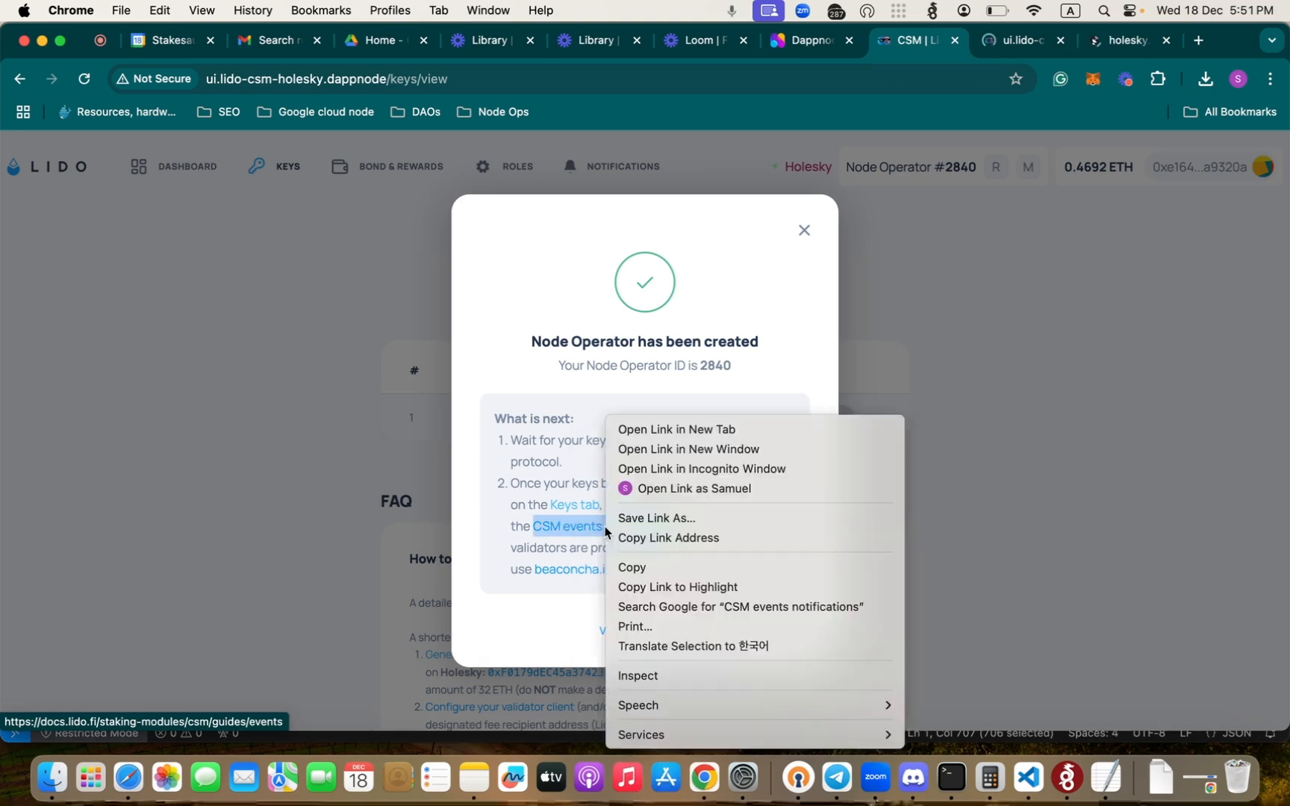
pyautogui.click(694, 432)
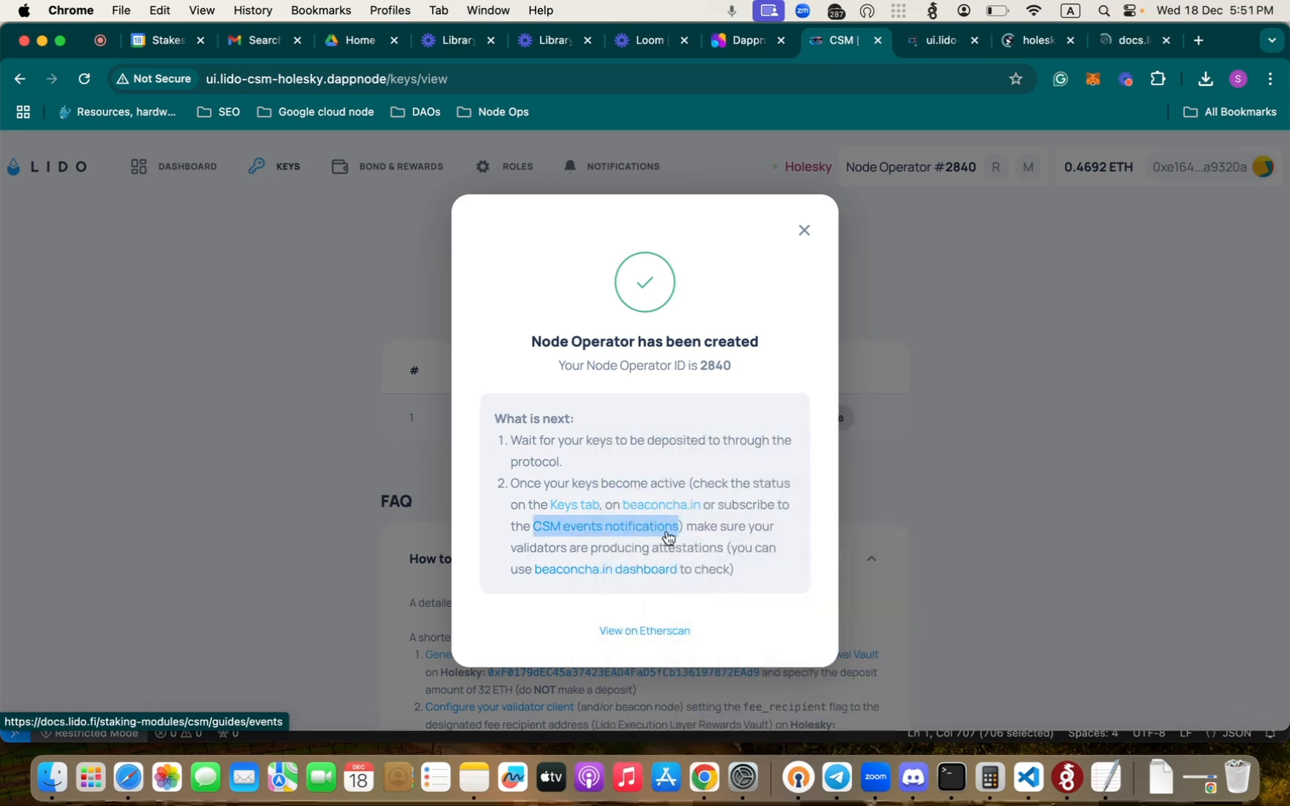
pyautogui.click(805, 232)
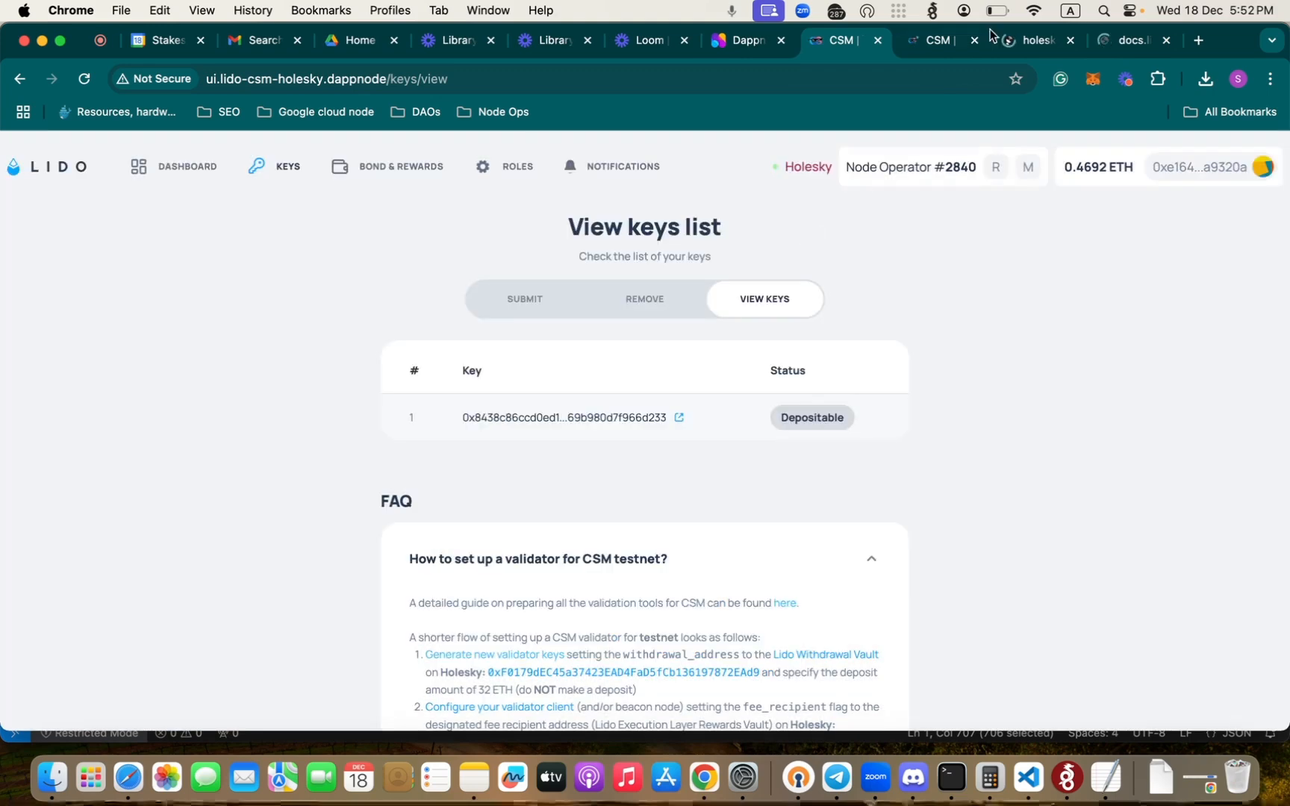
# - Look through the newly opened CSM keys, Holesky beaconcha.in and Lido events documentation pages
pyautogui.click(934, 40)
pyautogui.click(1034, 40)
pyautogui.click(1112, 40)
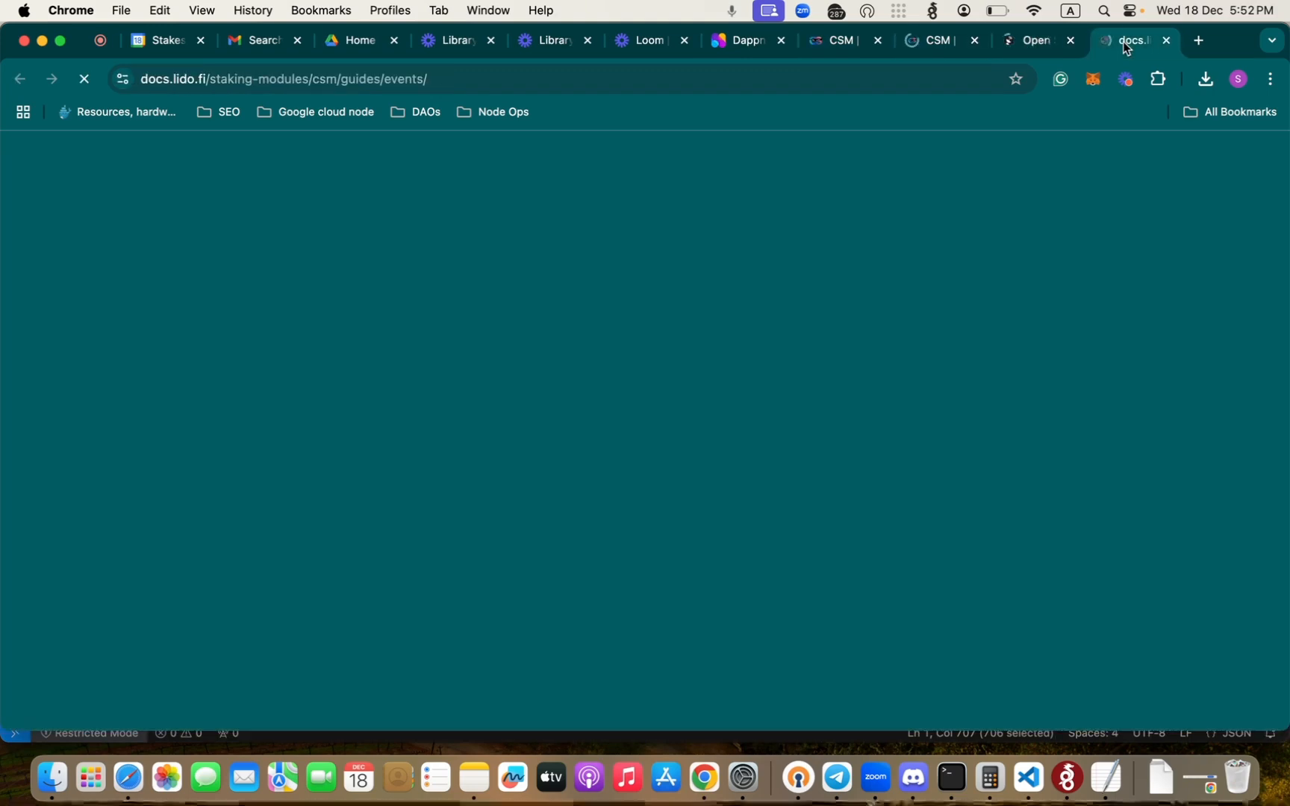
pyautogui.click(1029, 40)
pyautogui.click(955, 40)
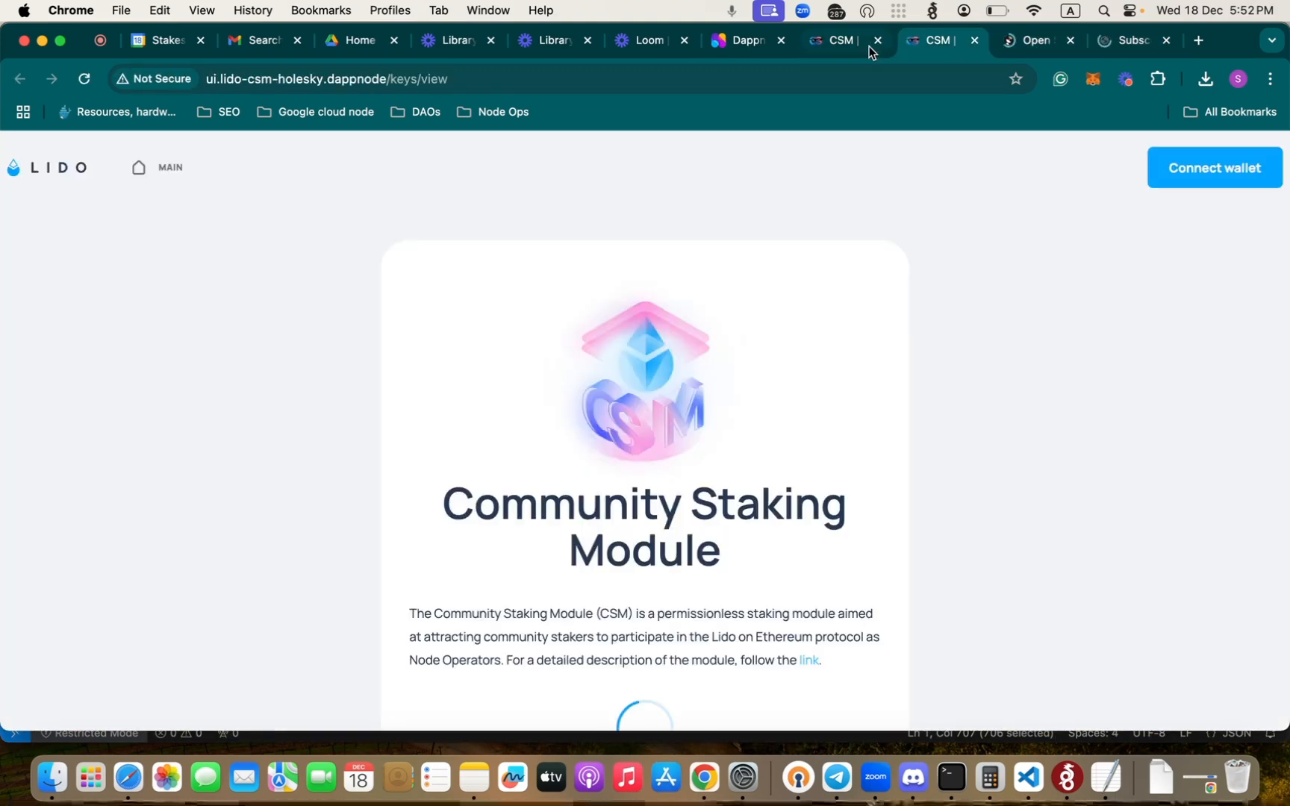